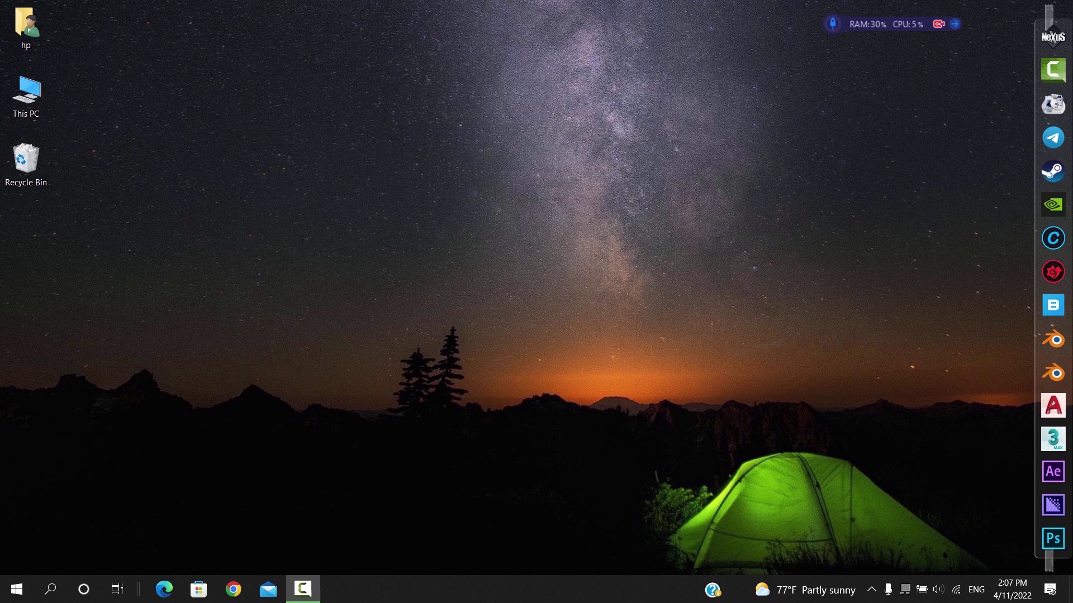
- Open the Windows search panel with Win+S
{"action": "key", "text": "super+s"}
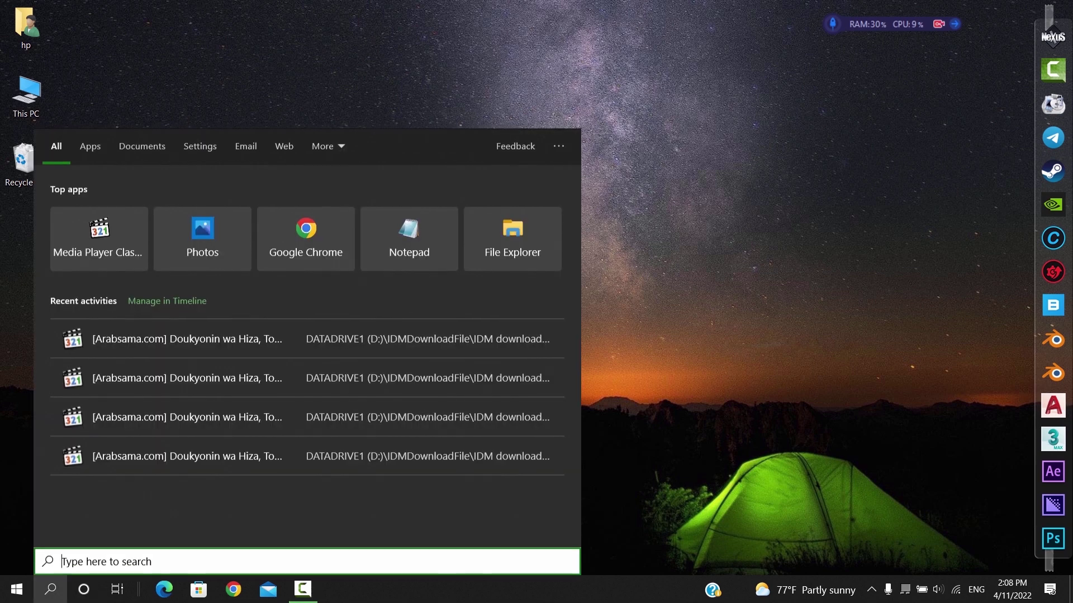
- Run the pasted powercfg -duplicatescheme command in Command Prompt to add Ultimate Performance, then close it
{"action": "type", "text": "cmd"}
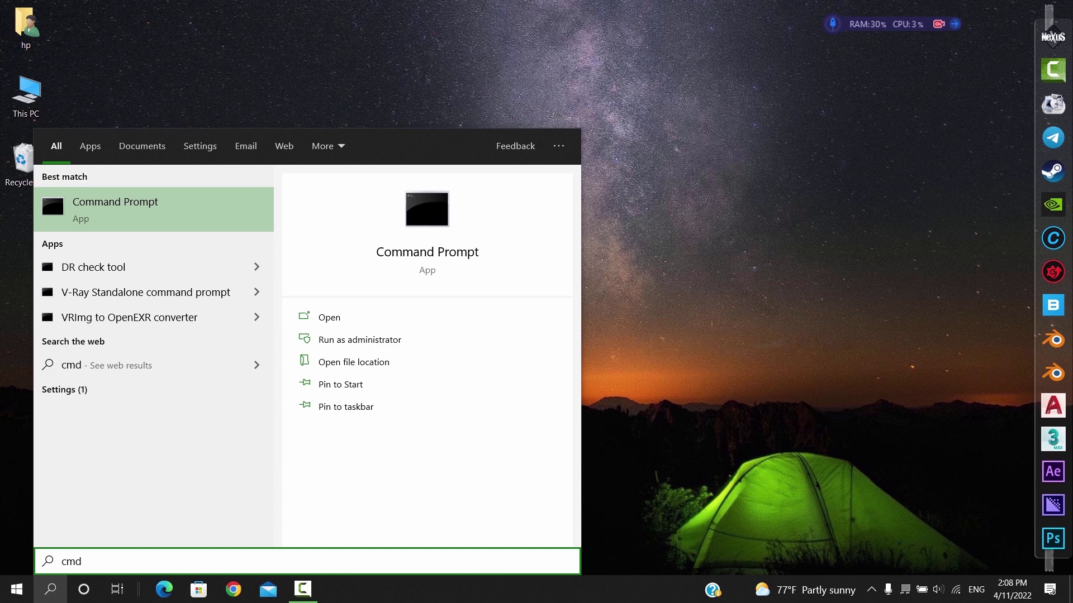
{"action": "left_click", "coordinate": [52, 187]}
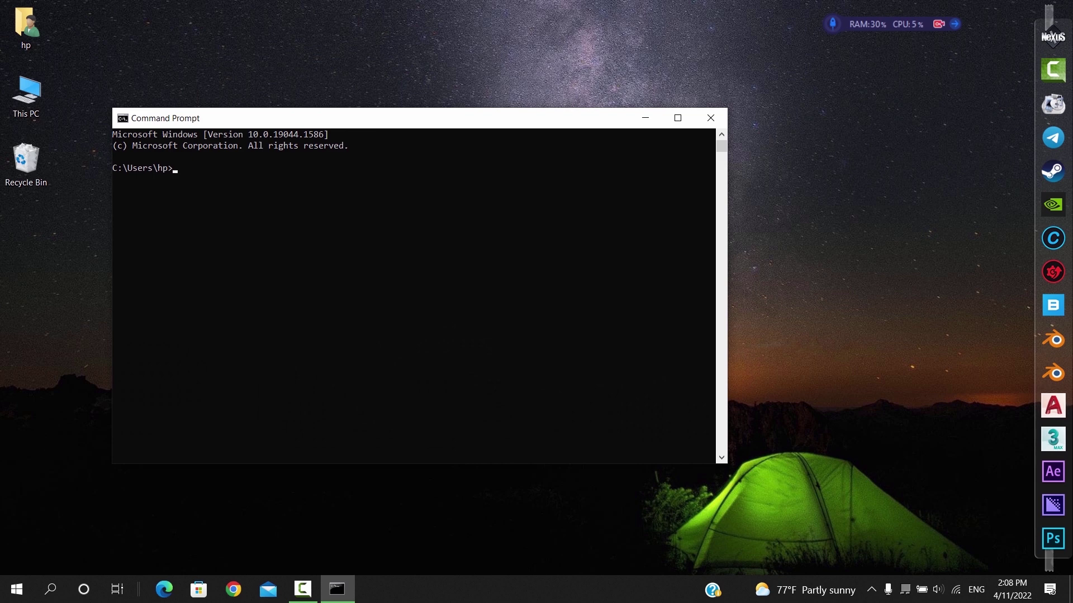
{"action": "type", "text": "powercfg -duplicatescheme e9a42b02-d5df-448d-aa00-03f14749eb61"}
{"action": "key", "text": "Return"}
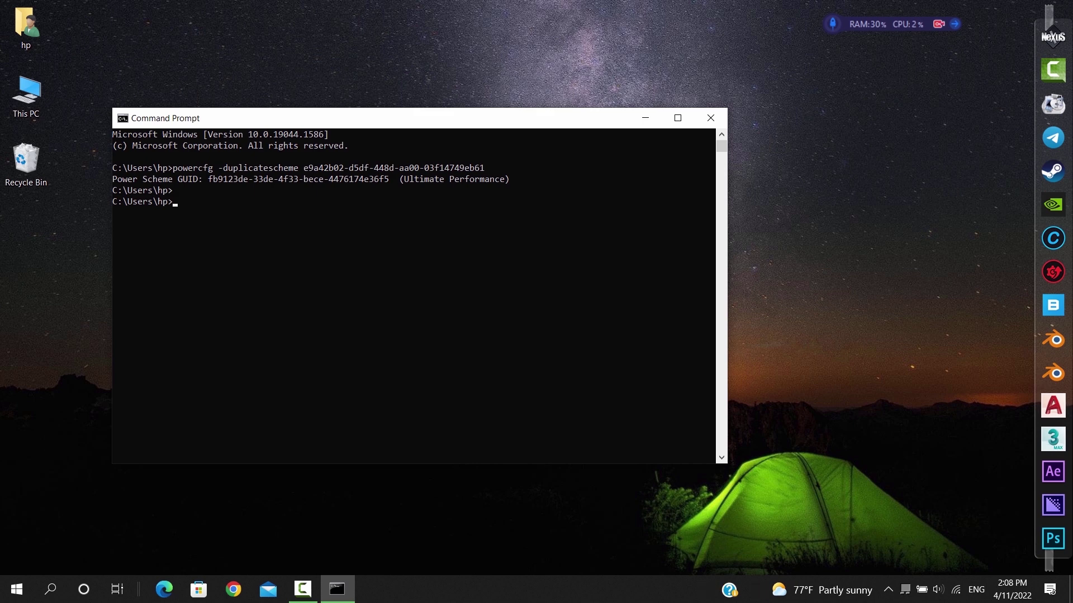
{"action": "key", "text": "Return"}
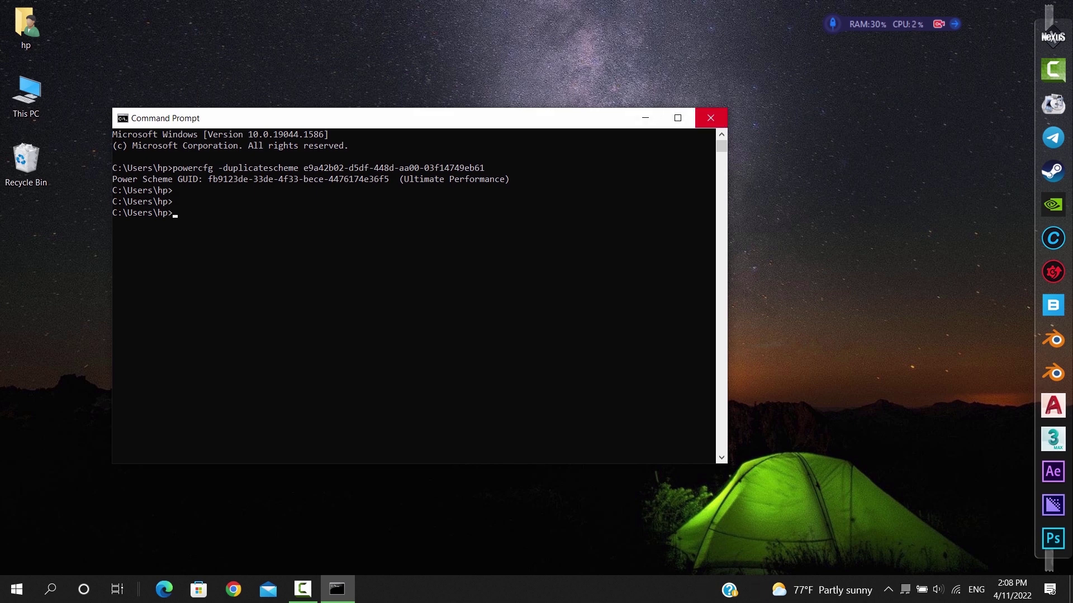
{"action": "left_click", "coordinate": [710, 117]}
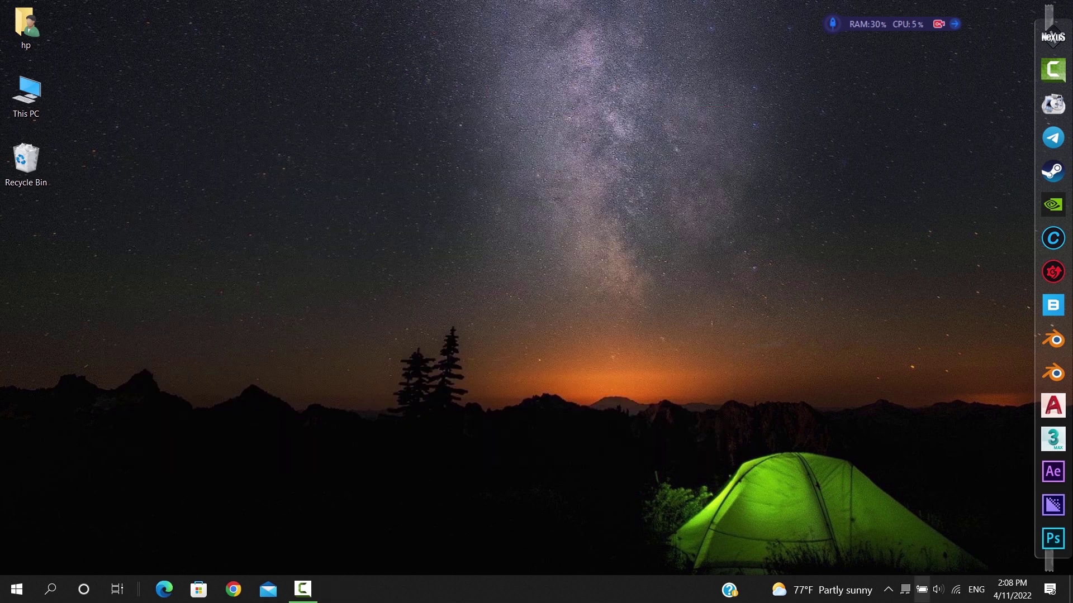
{"action": "right_click", "coordinate": [922, 589]}
- In Power Options, show the additional plans, select Ultimate Performance, and close the window
{"action": "left_click", "coordinate": [950, 568]}
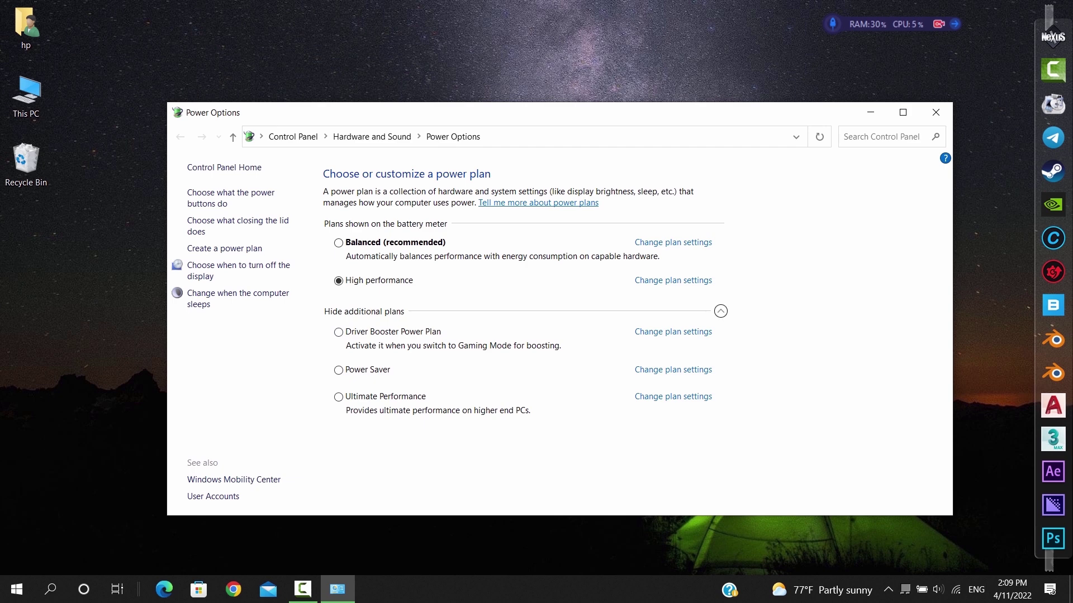
{"action": "left_click", "coordinate": [720, 311]}
{"action": "left_click", "coordinate": [720, 311]}
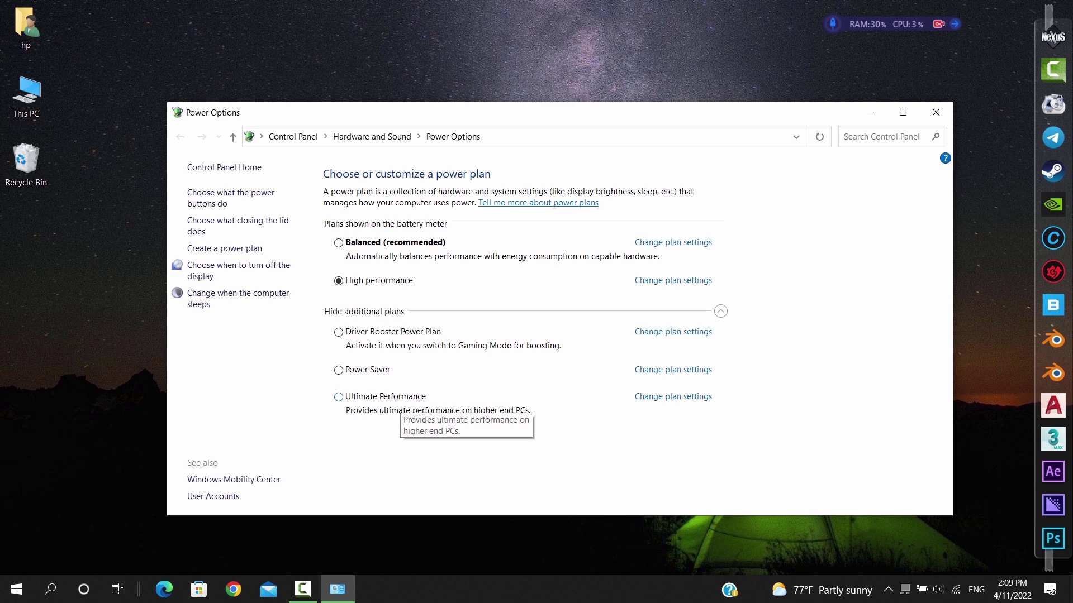
{"action": "left_click", "coordinate": [338, 396]}
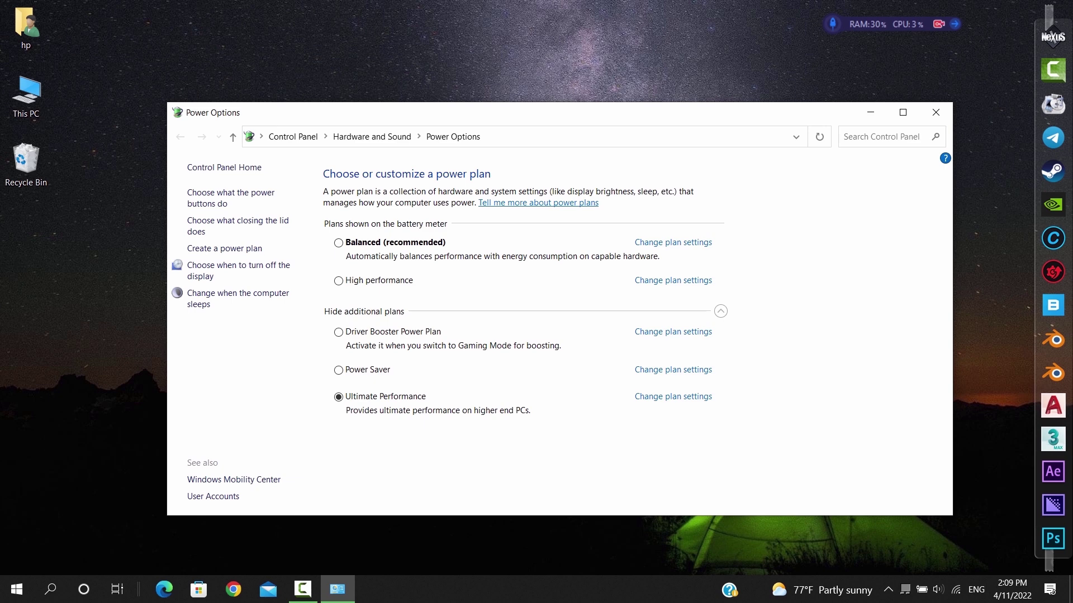
{"action": "left_click", "coordinate": [936, 112]}
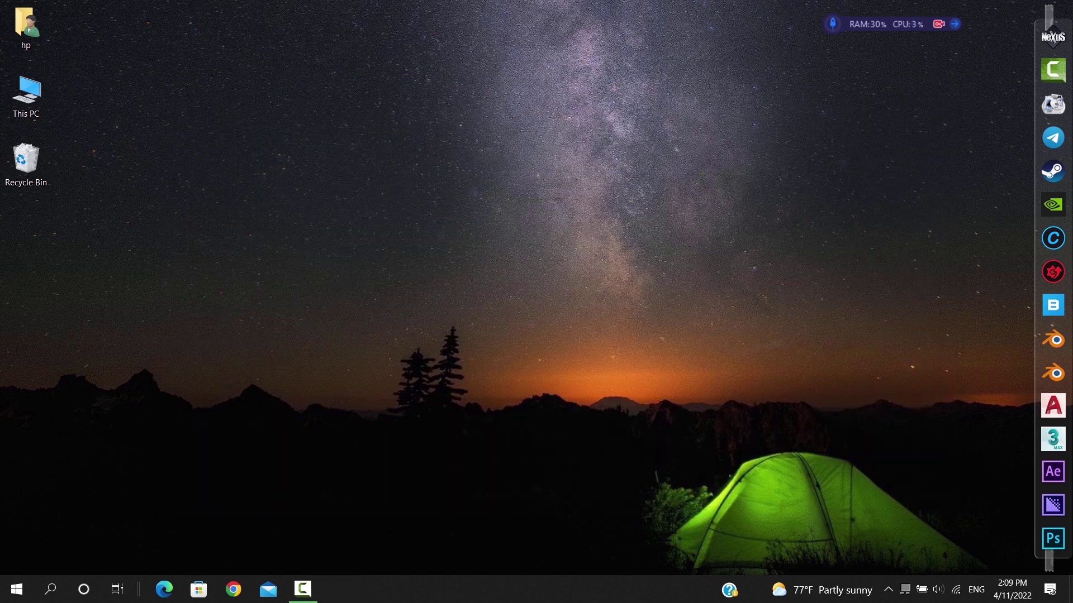
{"action": "left_click", "coordinate": [922, 590]}
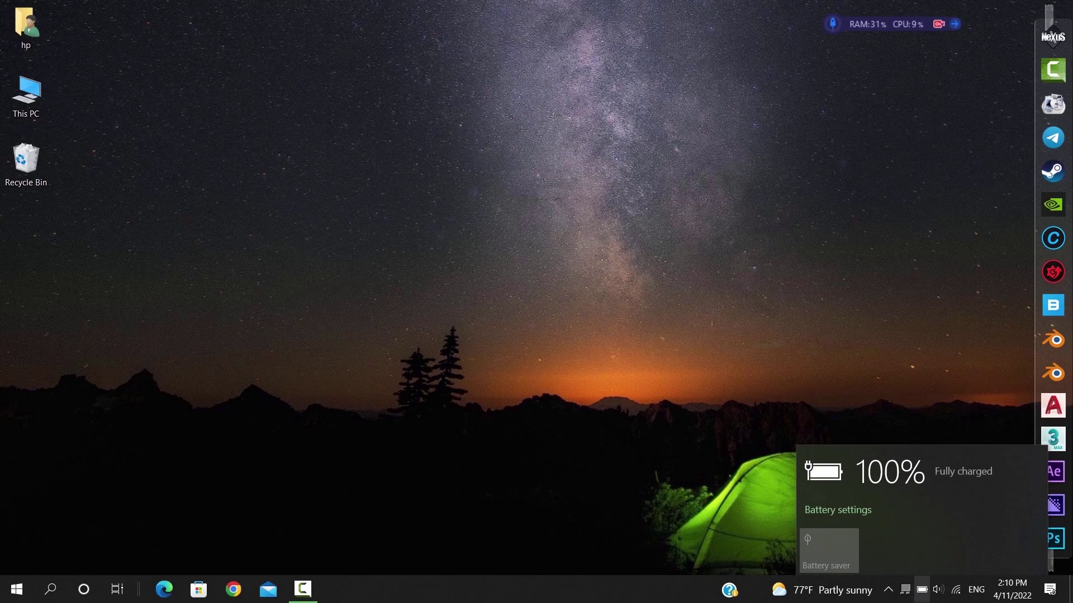
{"action": "key", "text": "Escape"}
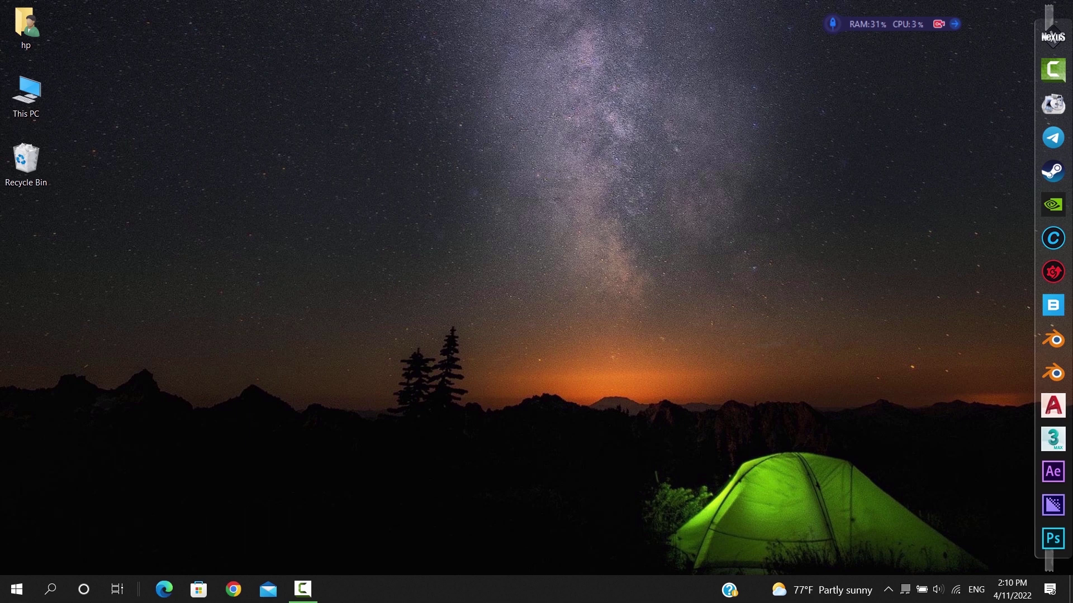
- Open the C:\Windows\Temp folder by running 'temp' from the Run box
{"action": "key", "text": "super+r"}
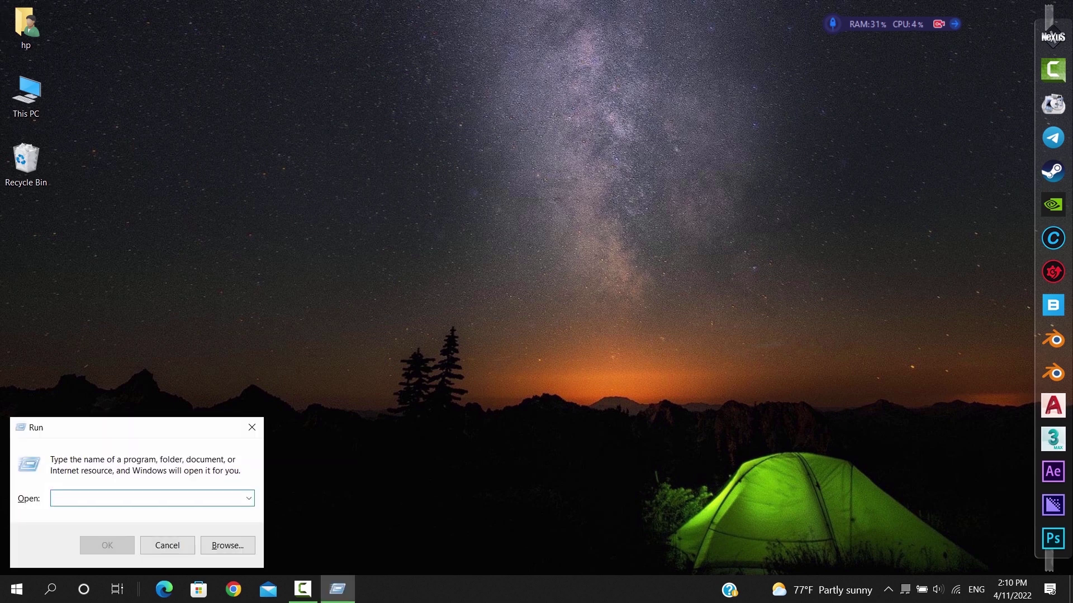
{"action": "left_click_drag", "start_coordinate": [76, 431], "coordinate": [534, 219]}
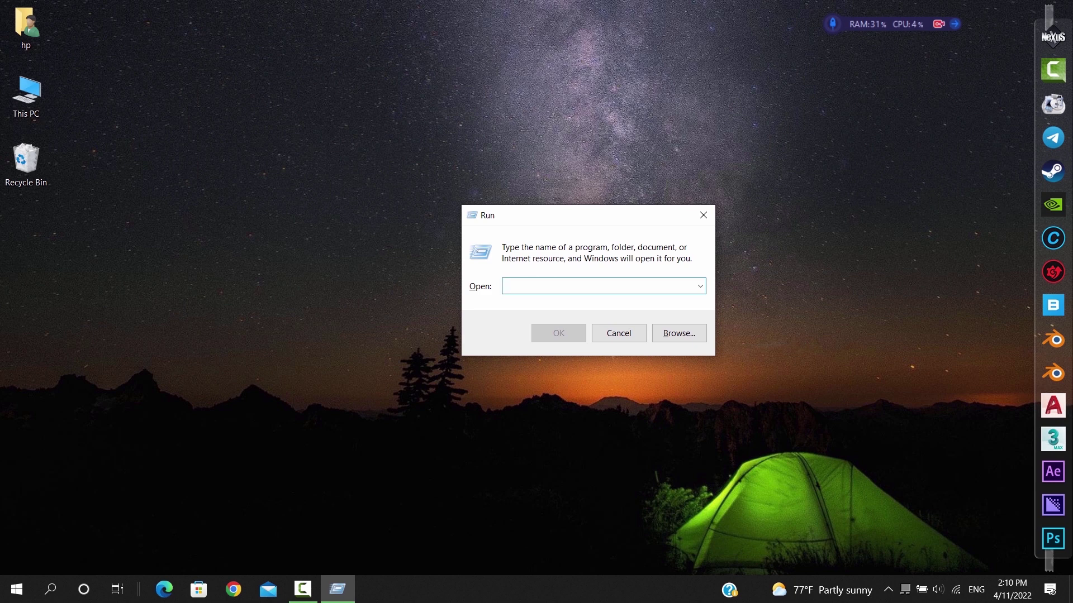
{"action": "type", "text": "temp"}
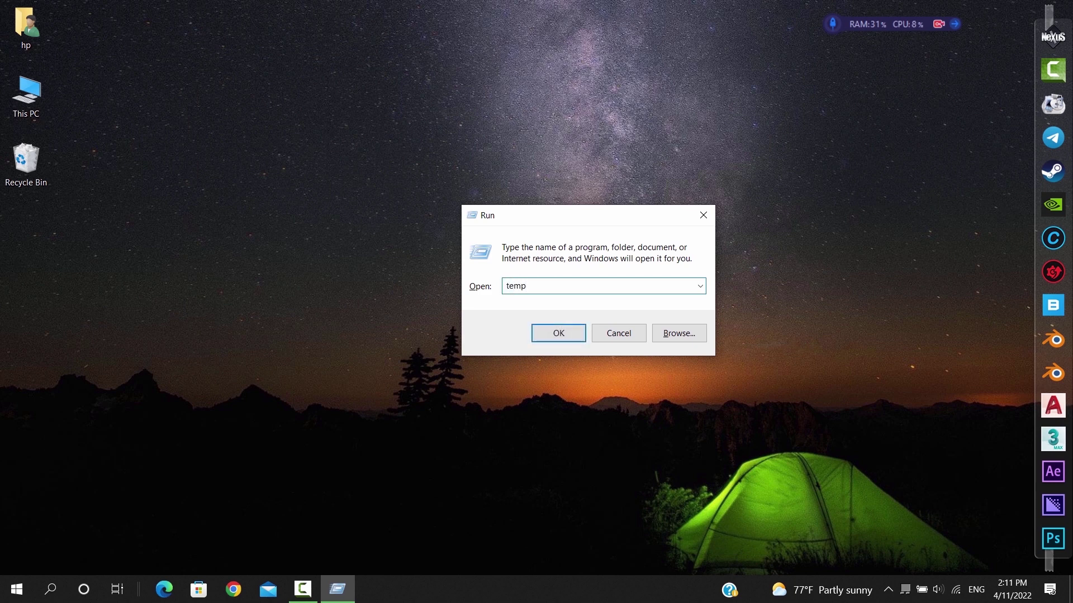
{"action": "key", "text": "Return"}
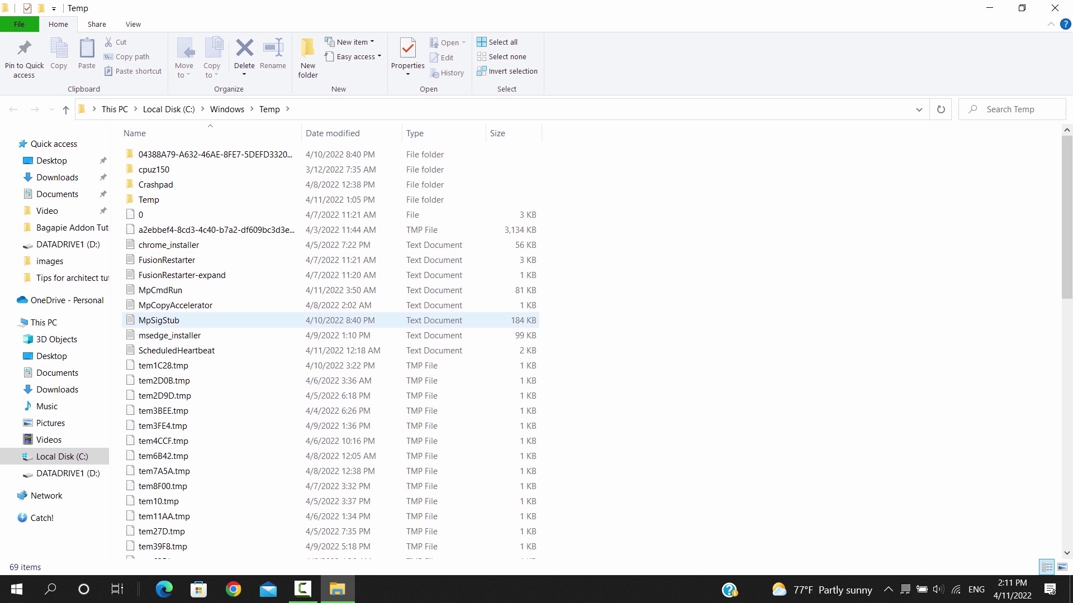
- Permanently delete all 69 items in Windows Temp, skipping the in-use file, and close the window
{"action": "key", "text": "ctrl+a"}
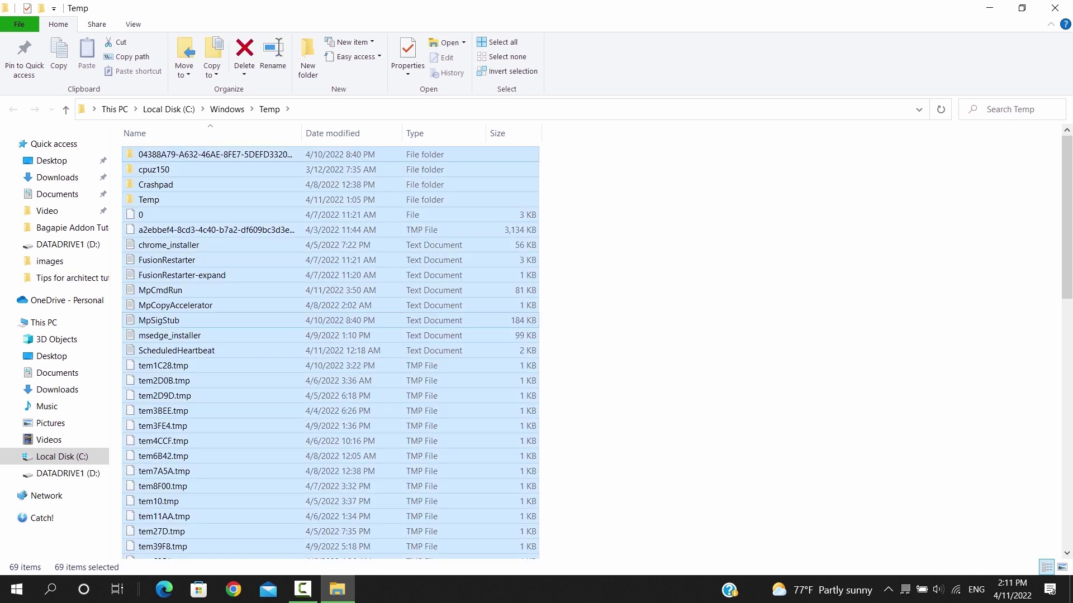
{"action": "key", "text": "shift+Delete"}
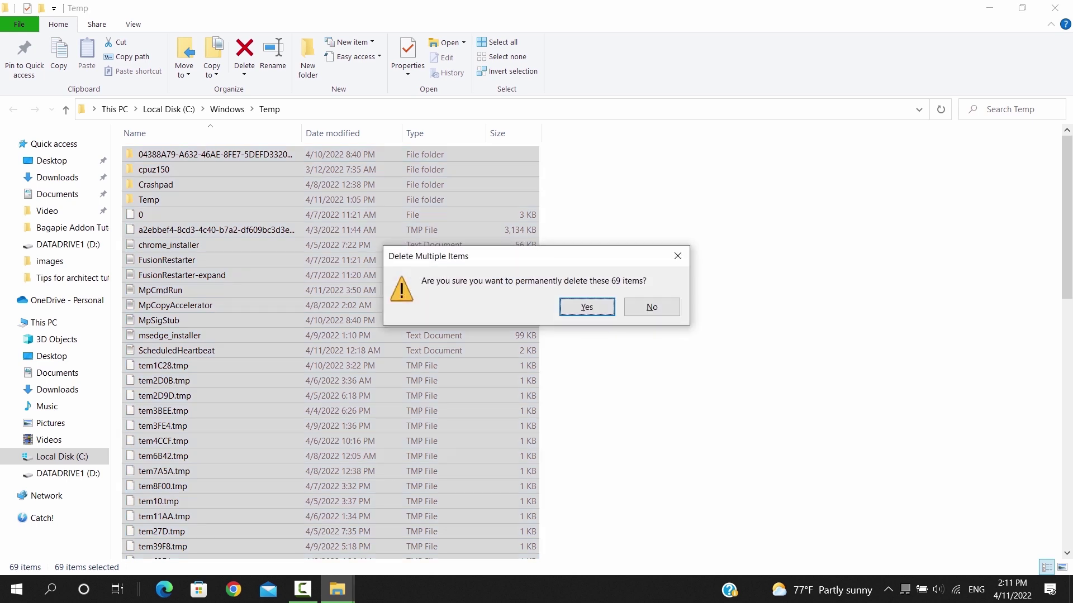
{"action": "key", "text": "Return"}
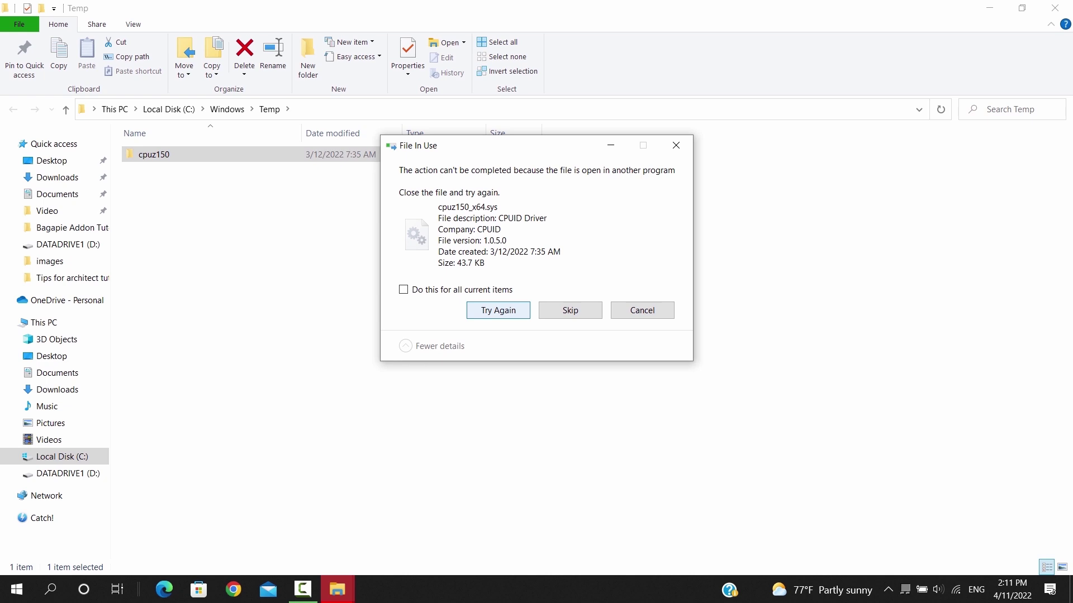
{"action": "key", "text": "Return"}
{"action": "key", "text": "Tab"}
{"action": "key", "text": "Return"}
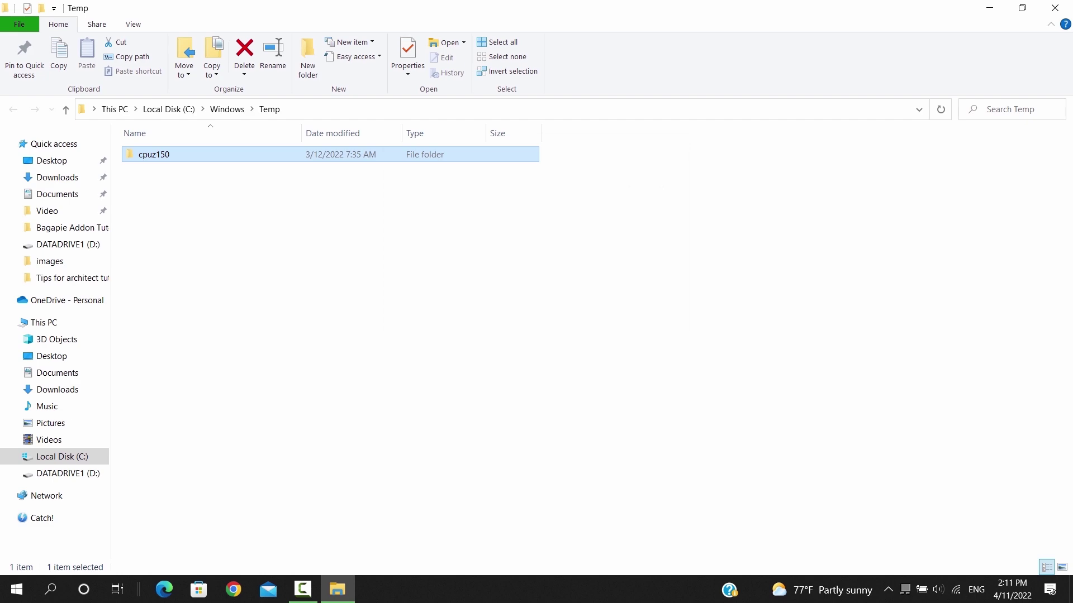
{"action": "left_click", "coordinate": [1055, 7]}
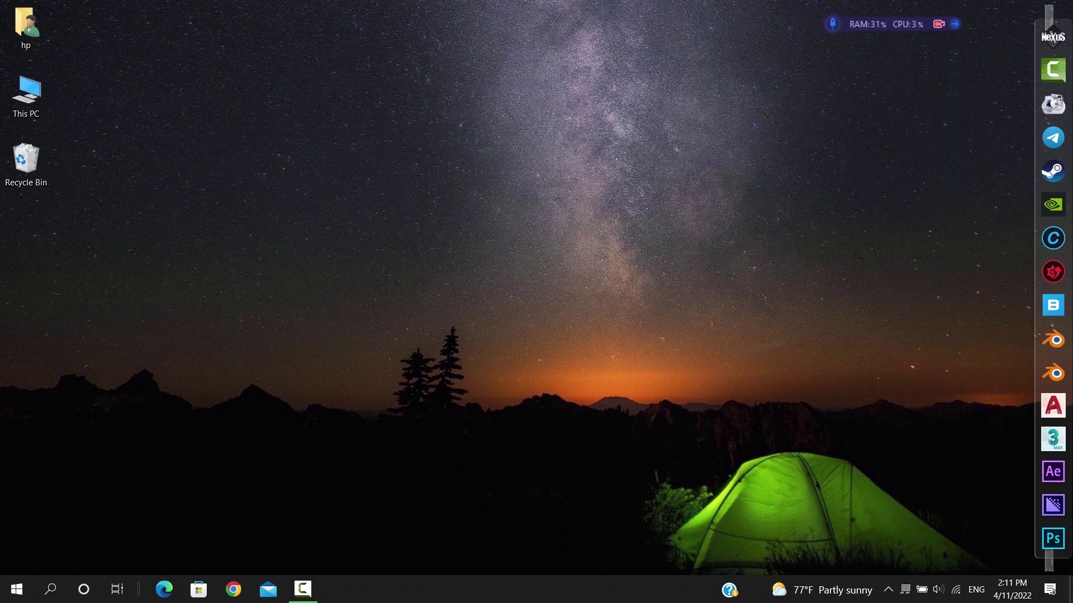
{"action": "key", "text": "super+r"}
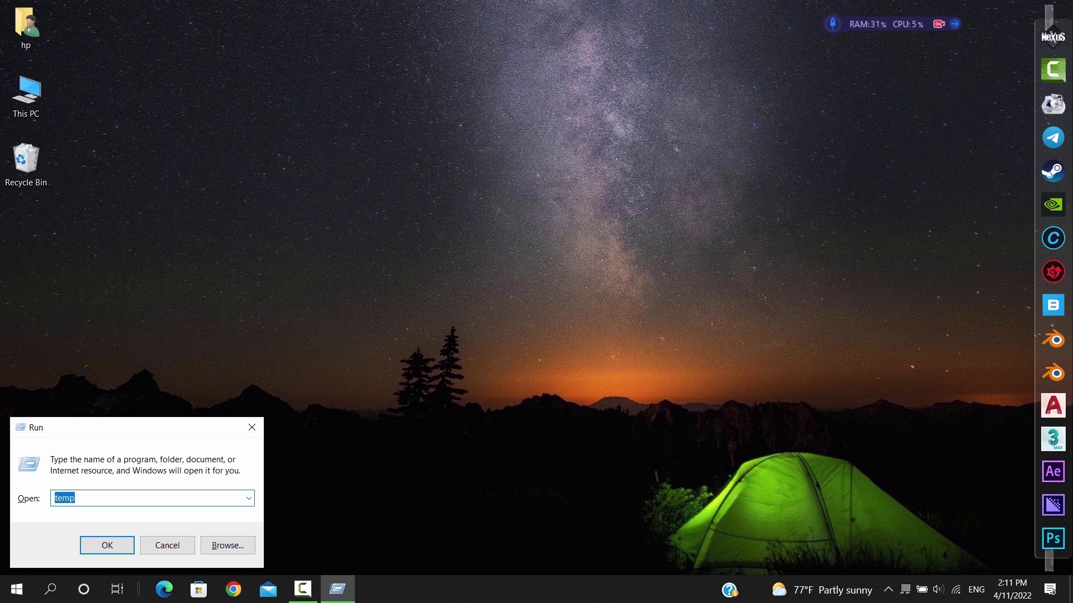
- Open the user's temporary files folder by running '%tmp%'
{"action": "type", "text": "%t"}
{"action": "type", "text": "p%"}
{"action": "key", "text": "Return"}
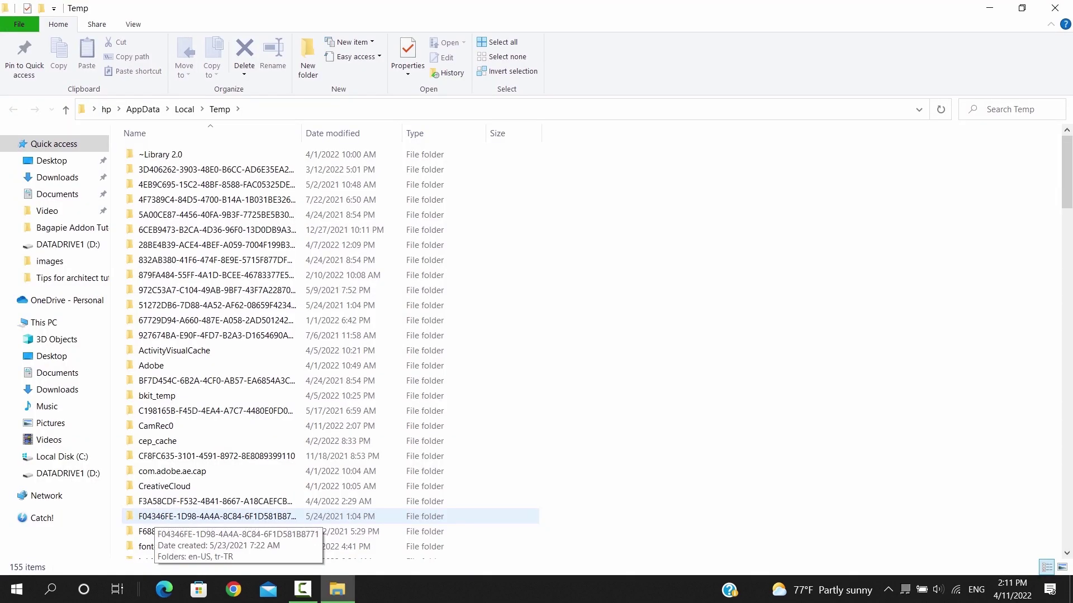
- Permanently delete all 155 temp items, skipping every in-use file, and close the window
{"action": "key", "text": "ctrl+a"}
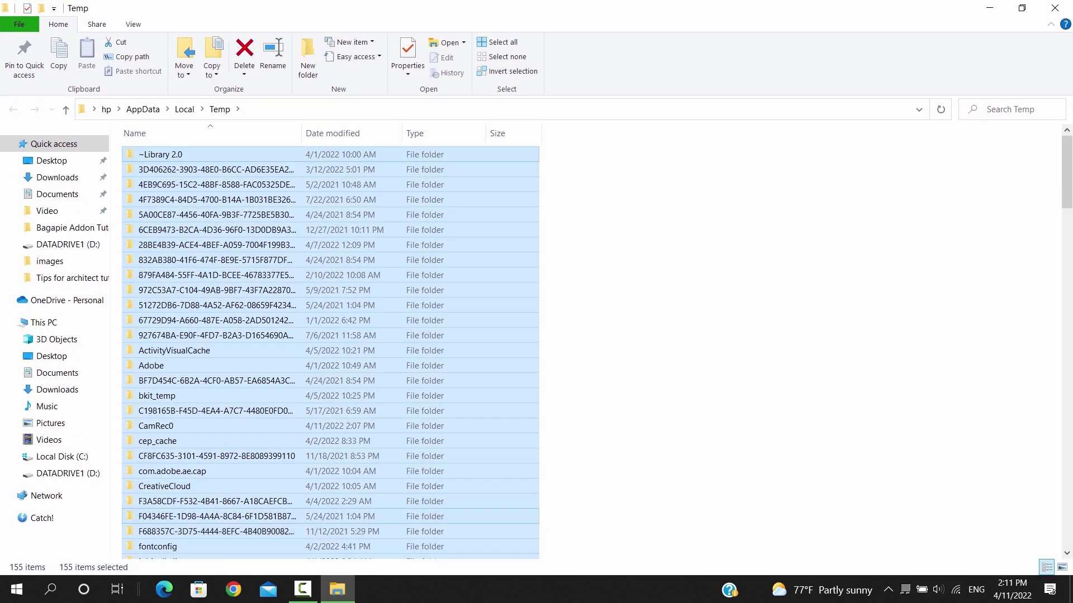
{"action": "key", "text": "shift+Delete"}
{"action": "key", "text": "Return"}
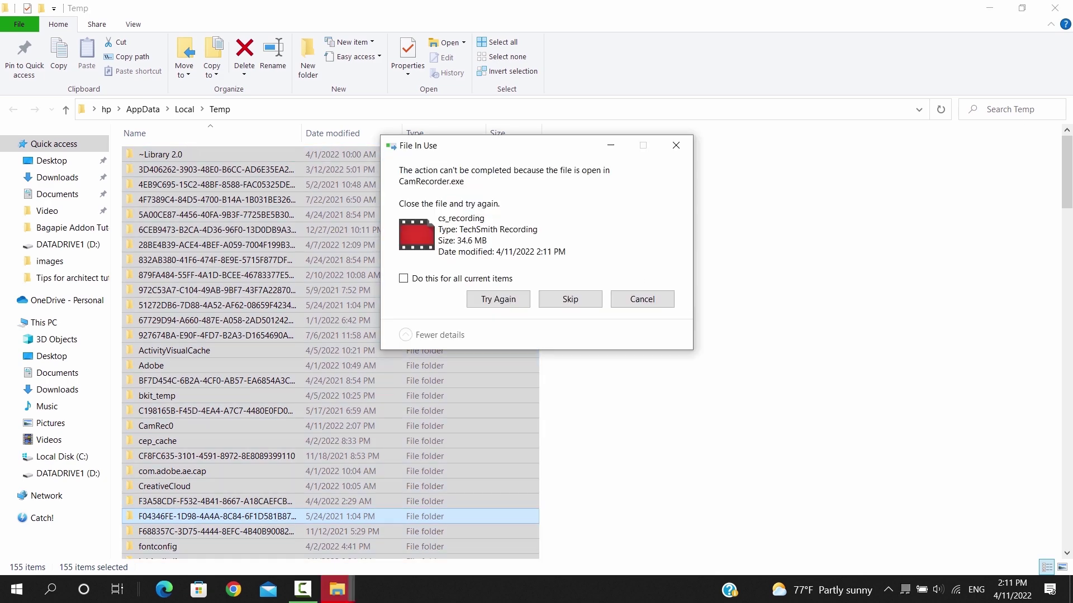
{"action": "left_click", "coordinate": [402, 278]}
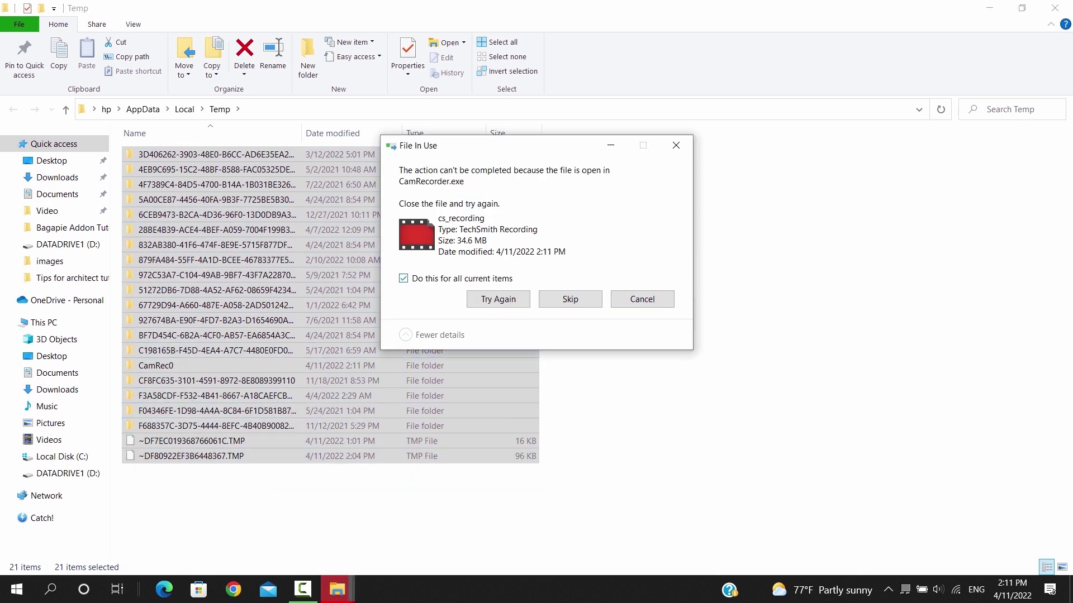
{"action": "left_click", "coordinate": [570, 299]}
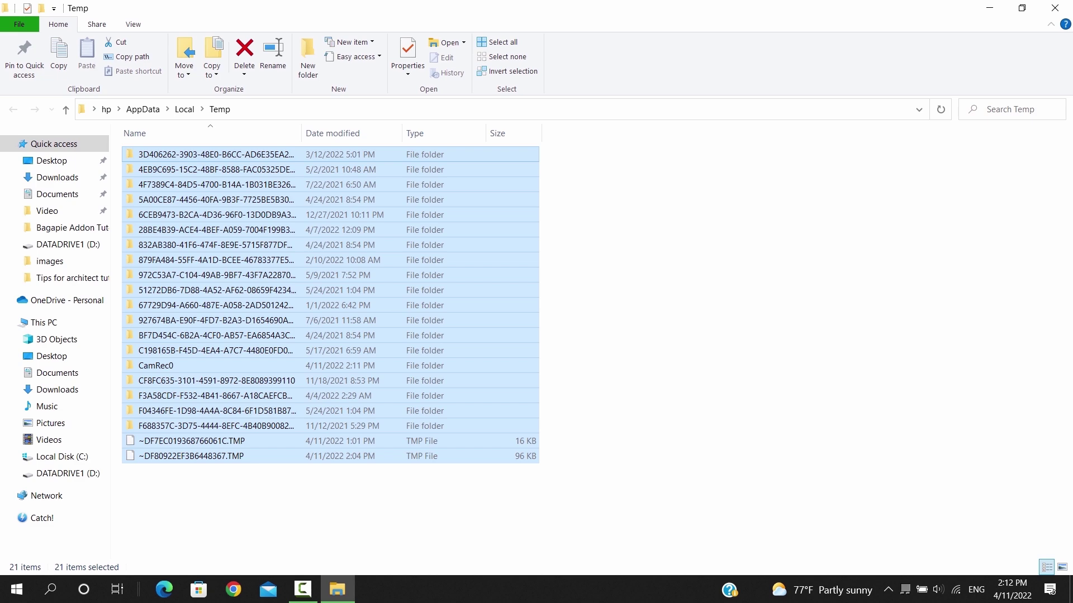
{"action": "left_click", "coordinate": [1055, 7]}
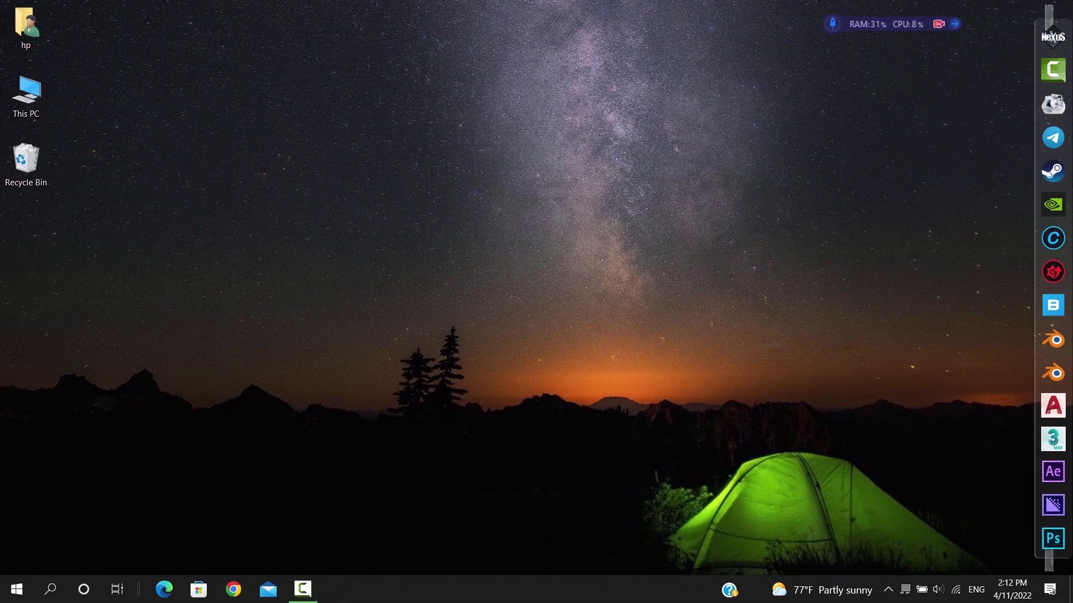
- Open the Windows Prefetch folder by running 'prefetch'
{"action": "key", "text": "super+r"}
{"action": "type", "text": "pre"}
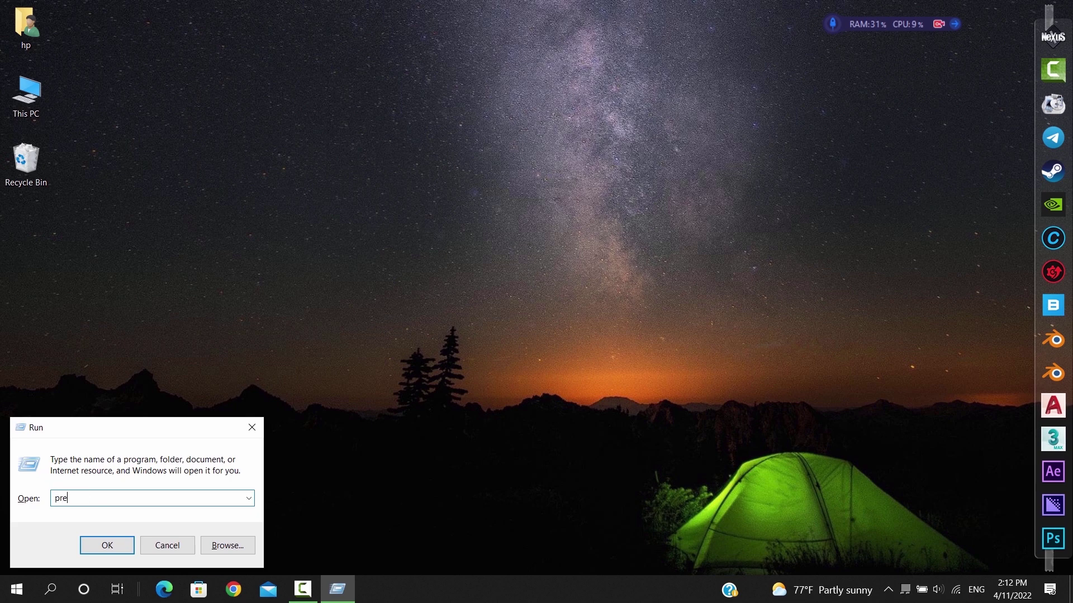
{"action": "type", "text": "fetch"}
{"action": "key", "text": "Return"}
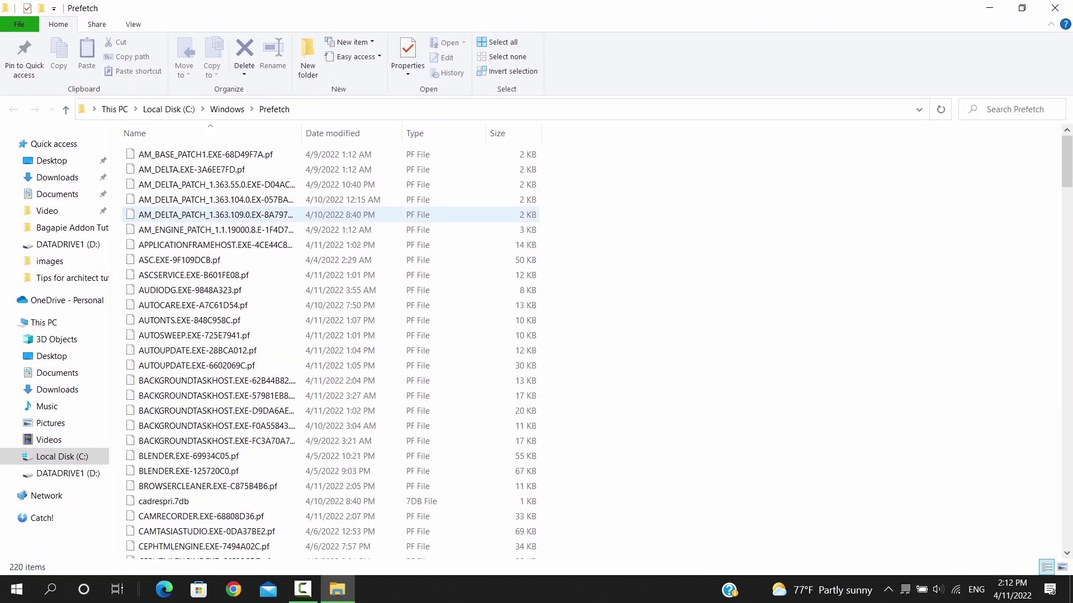
- Delete all Prefetch files, skipping the in-use ones for all items, and close the folder
{"action": "key", "text": "ctrl+a"}
{"action": "key", "text": "Delete"}
{"action": "key", "text": "Return"}
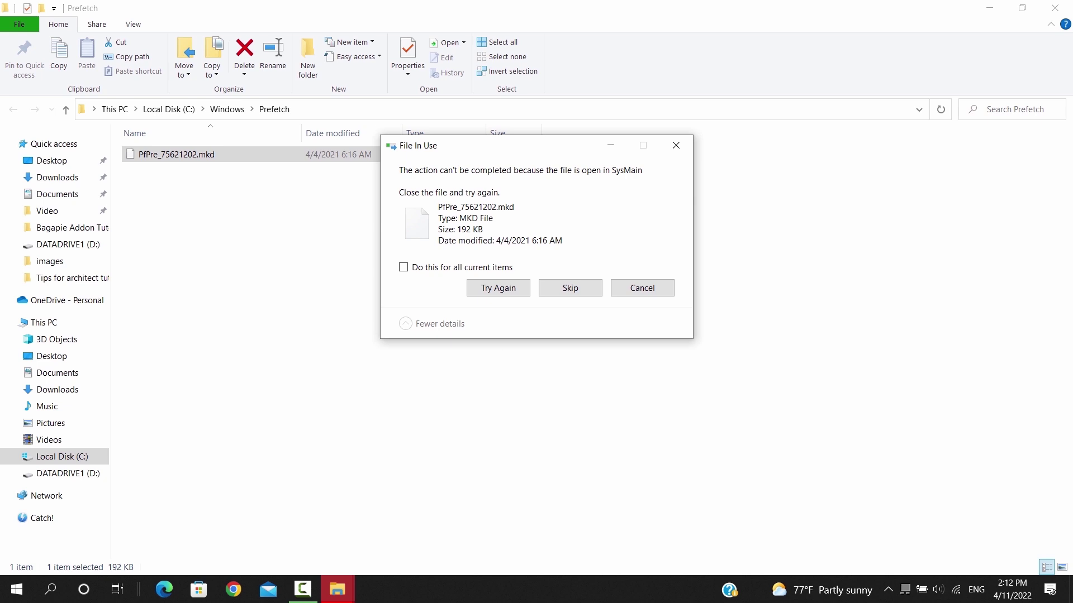
{"action": "key", "text": "alt+d"}
{"action": "key", "text": "alt+s"}
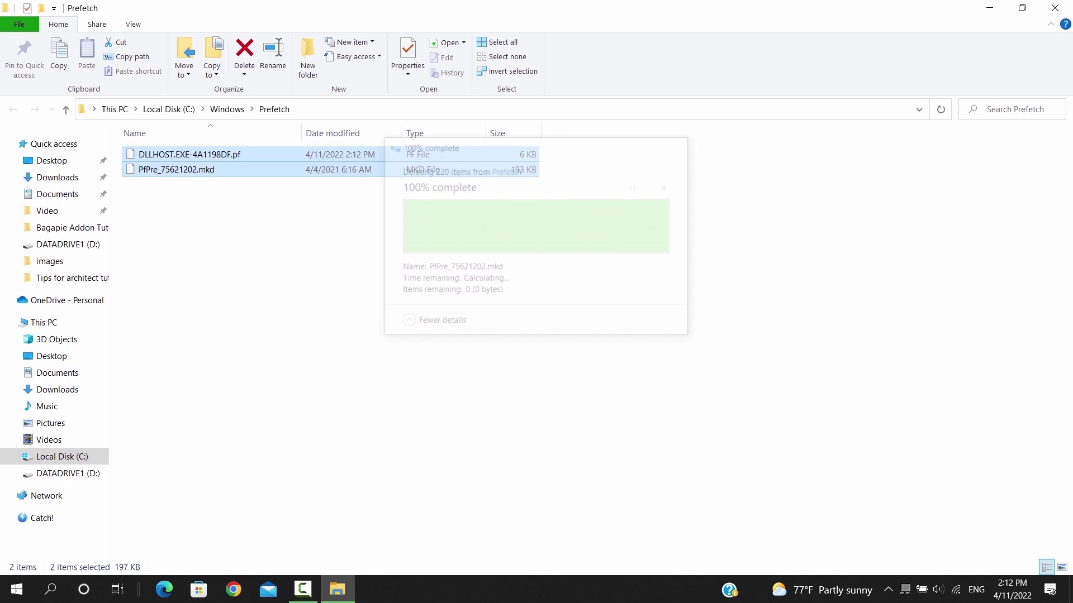
{"action": "key", "text": "super+d"}
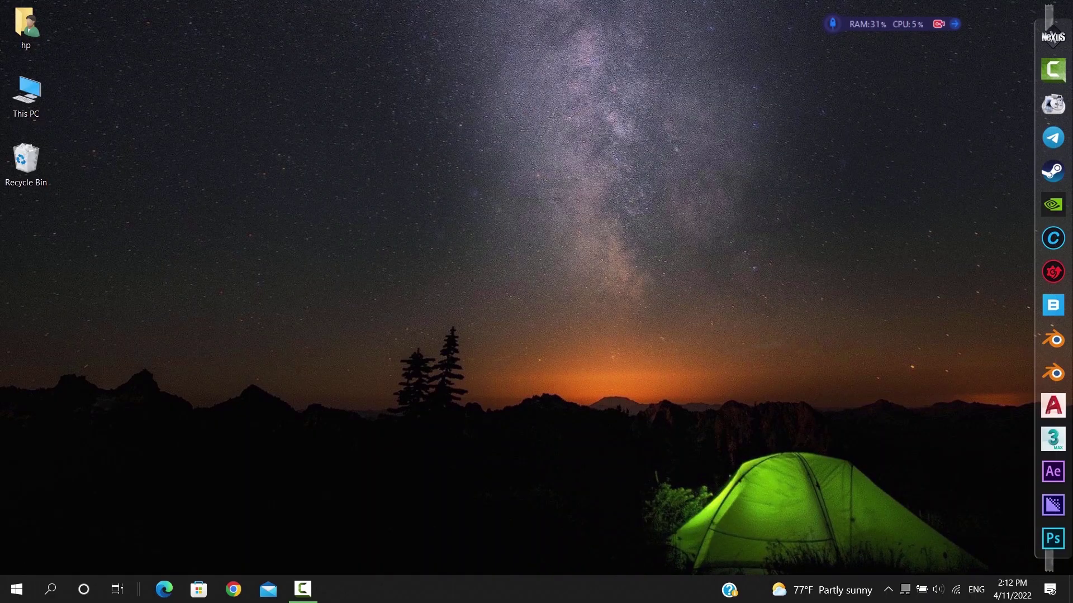
- Launch Disk Cleanup from a search for 'di', keeping drive C: as the target
{"action": "key", "text": "super+s"}
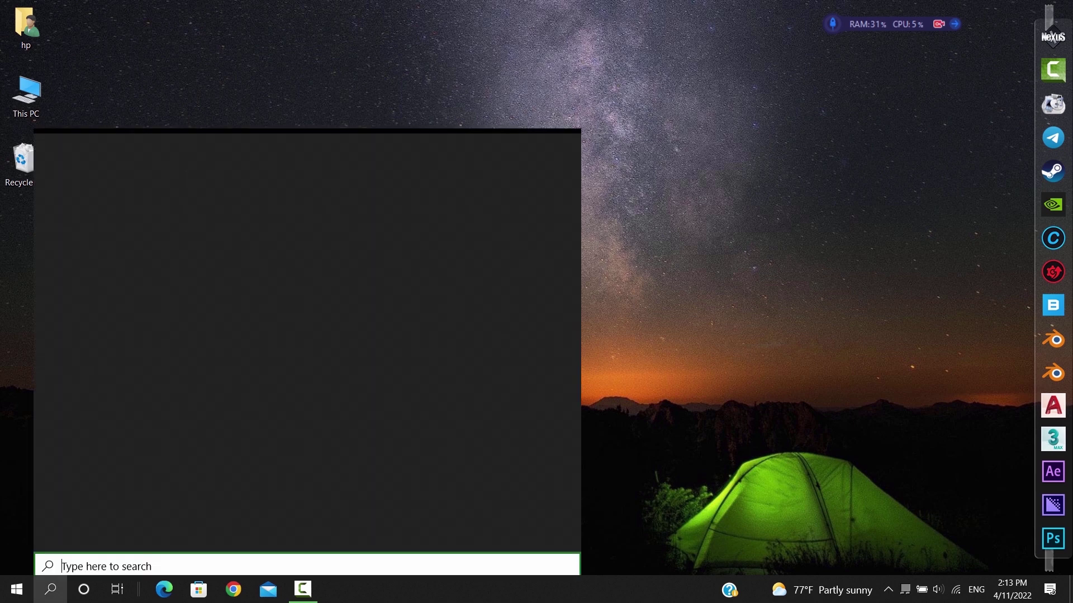
{"action": "type", "text": "di"}
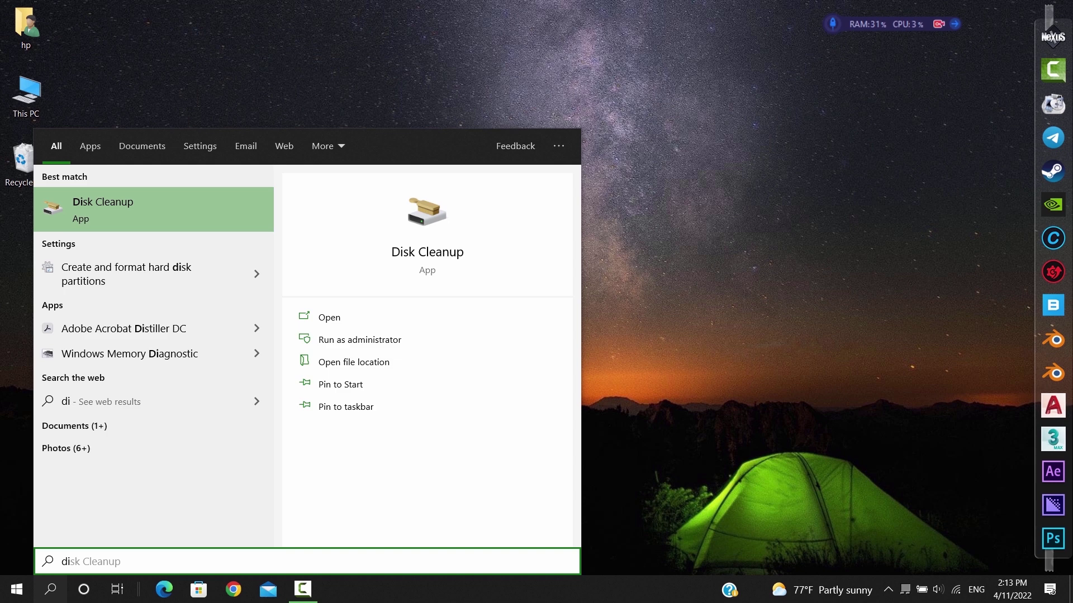
{"action": "key", "text": "Return"}
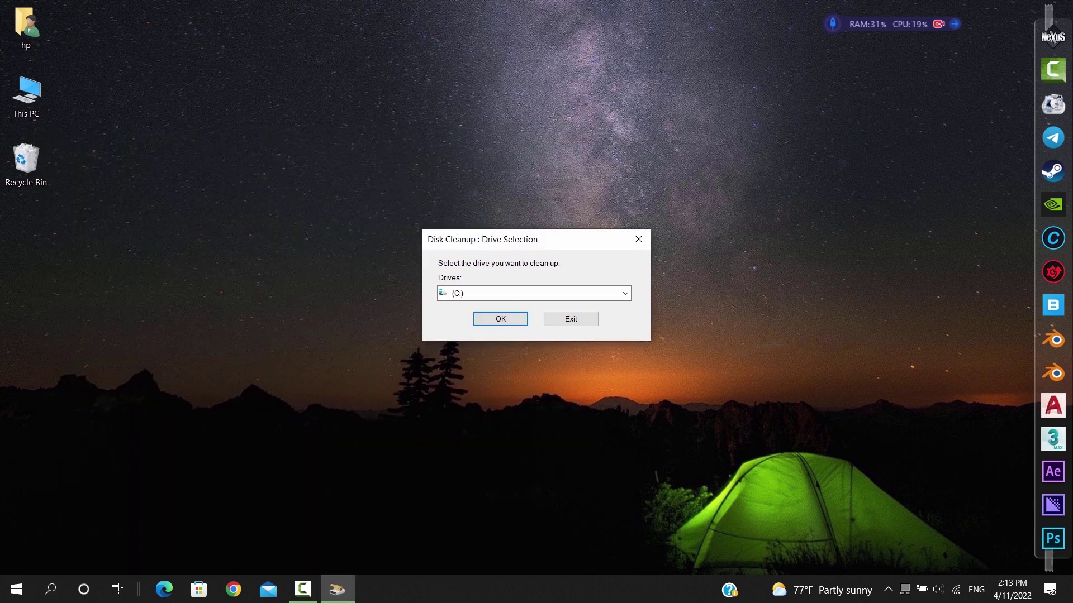
{"action": "key", "text": "shift+Tab"}
{"action": "key", "text": "alt+Down"}
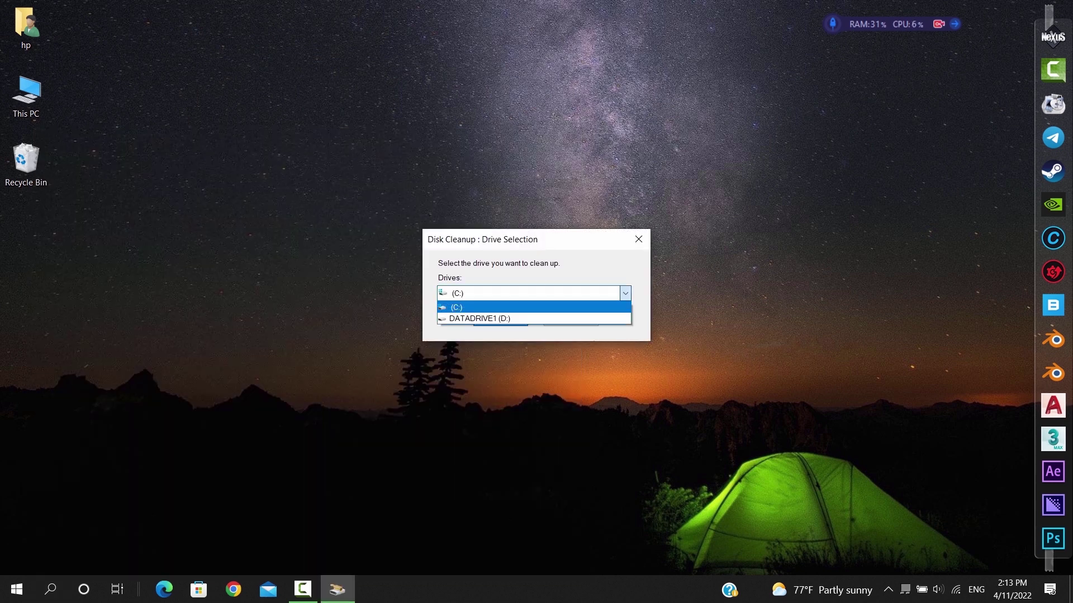
{"action": "key", "text": "Escape"}
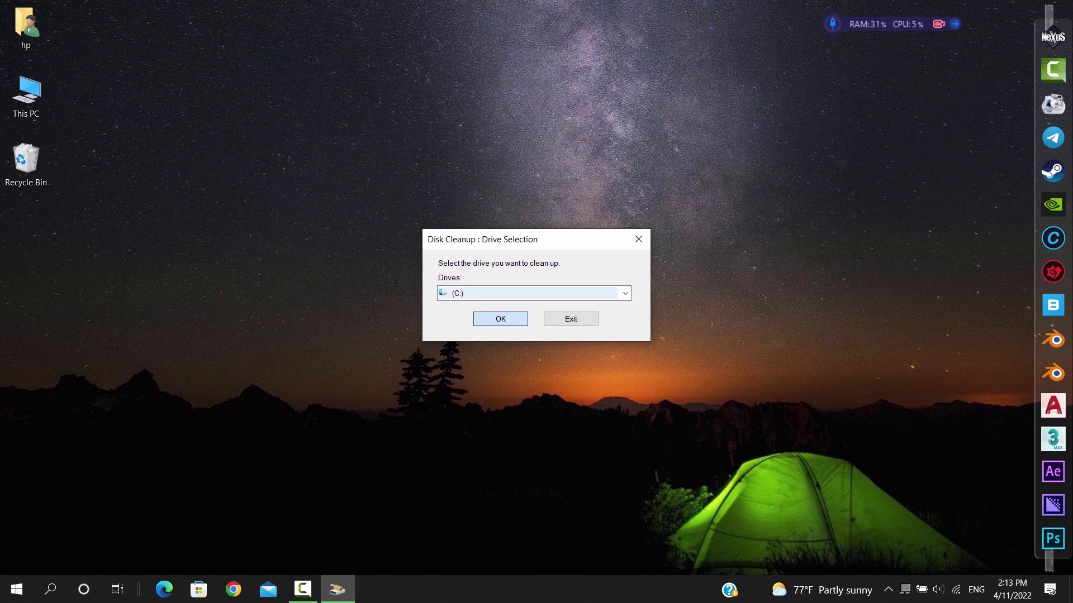
{"action": "key", "text": "Escape"}
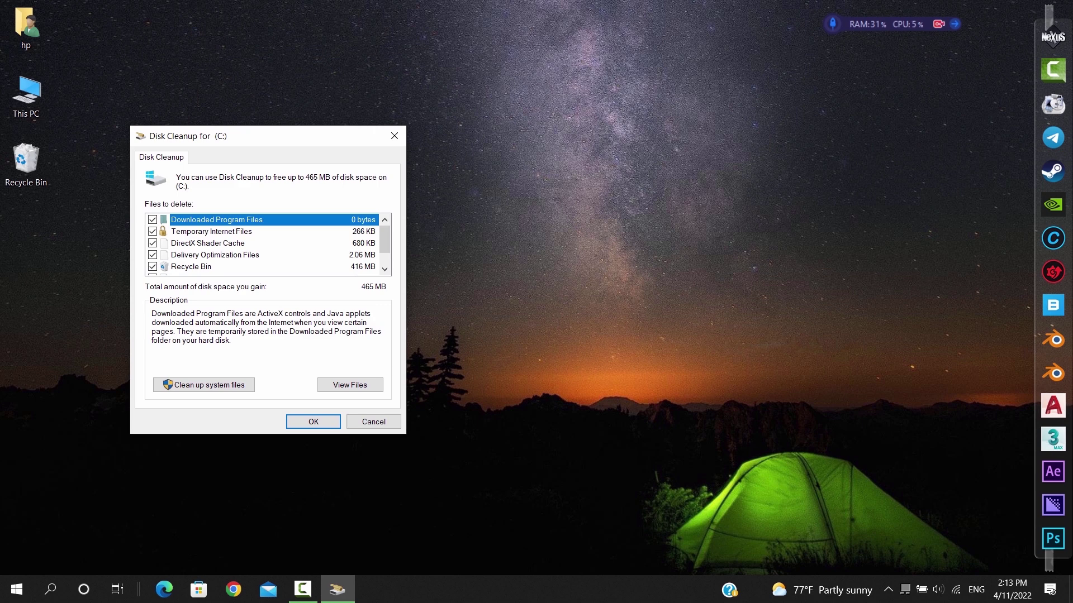
- Include system files for drive C: and permanently delete the checked files, about 504 MB
{"action": "scroll", "coordinate": [263, 243], "scroll_direction": "down", "scroll_amount": 1}
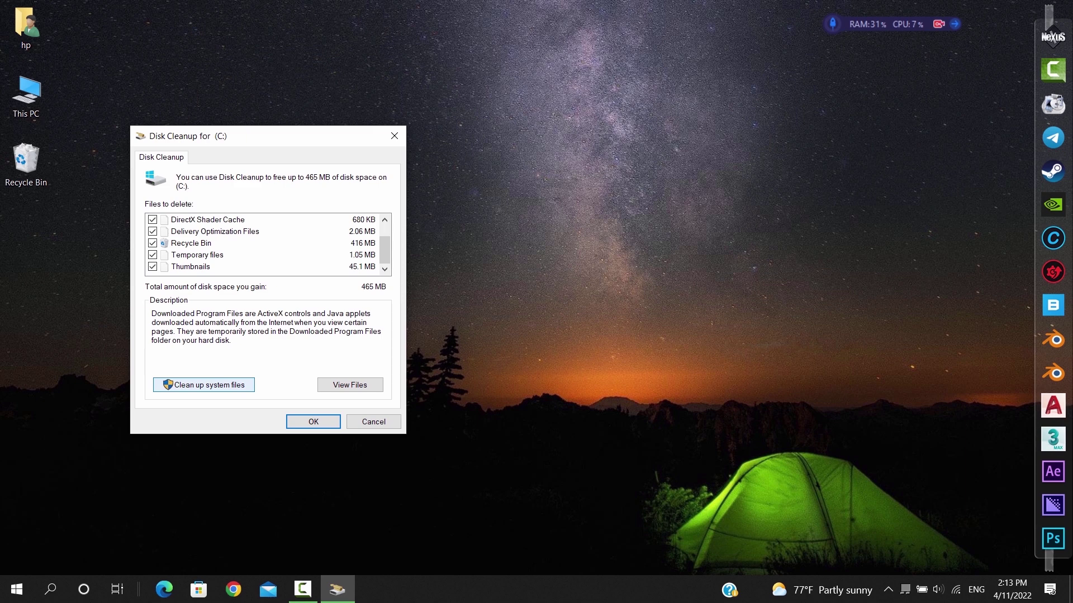
{"action": "left_click", "coordinate": [204, 385]}
{"action": "key", "text": "Return"}
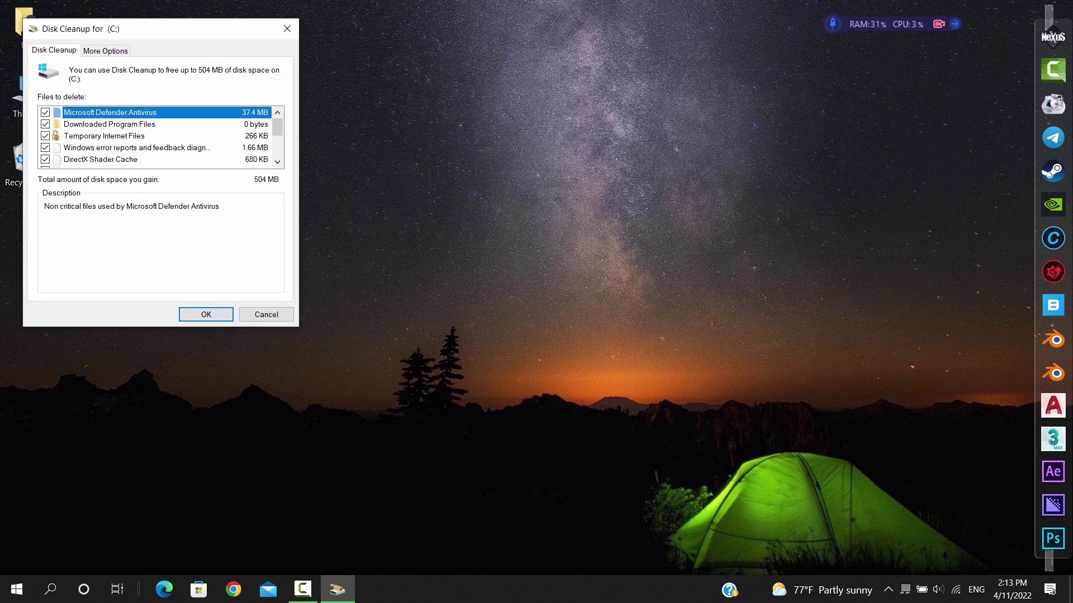
{"action": "key", "text": "Return"}
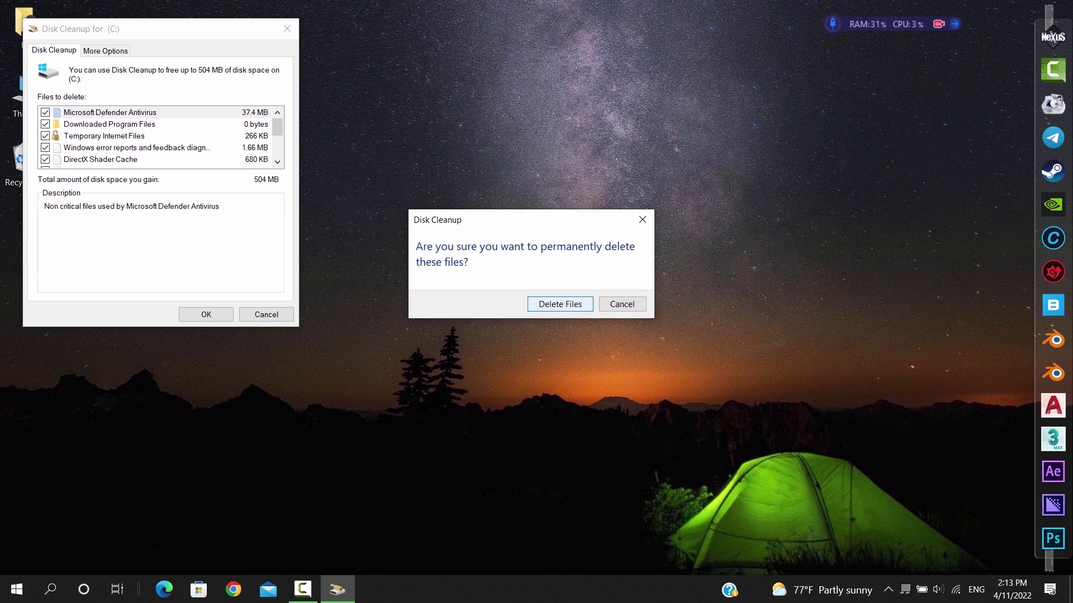
{"action": "key", "text": "Return"}
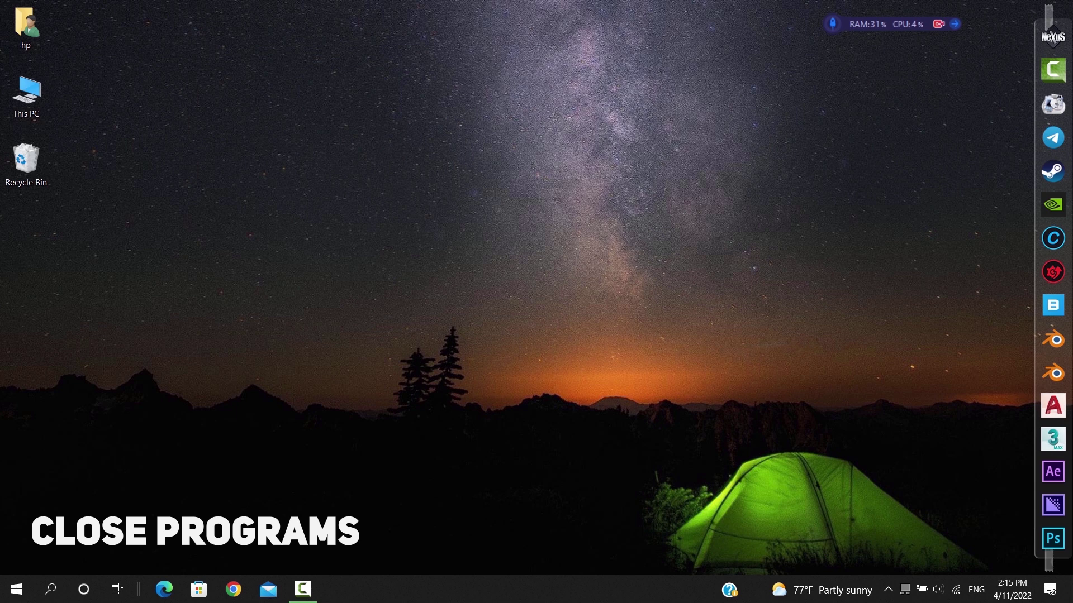
- Exit the NeXuS dock app from the hidden tray icons and confirm quitting
{"action": "left_click", "coordinate": [888, 590]}
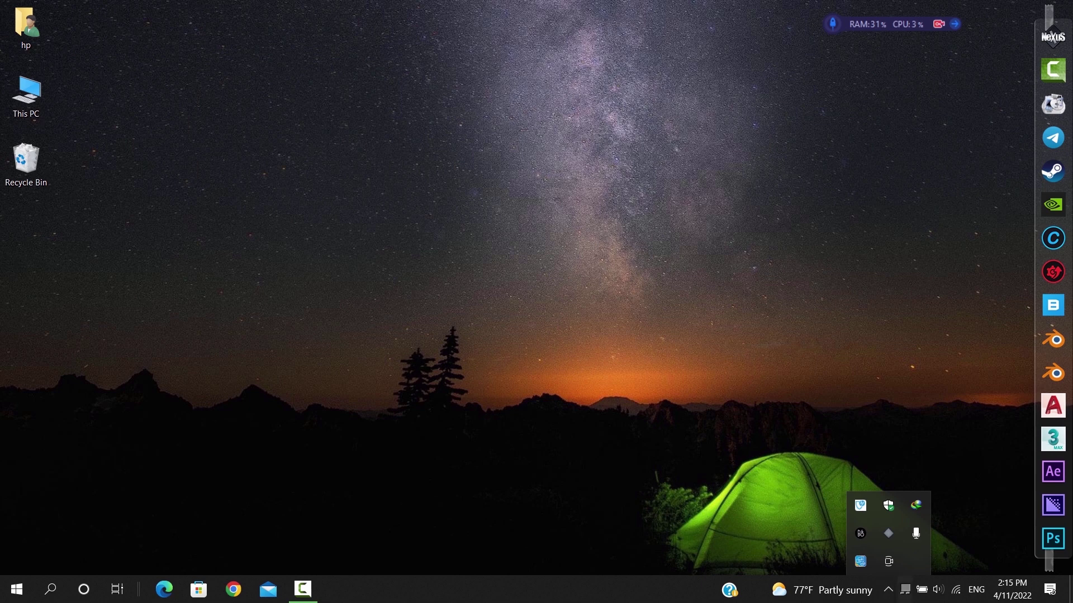
{"action": "right_click", "coordinate": [888, 534]}
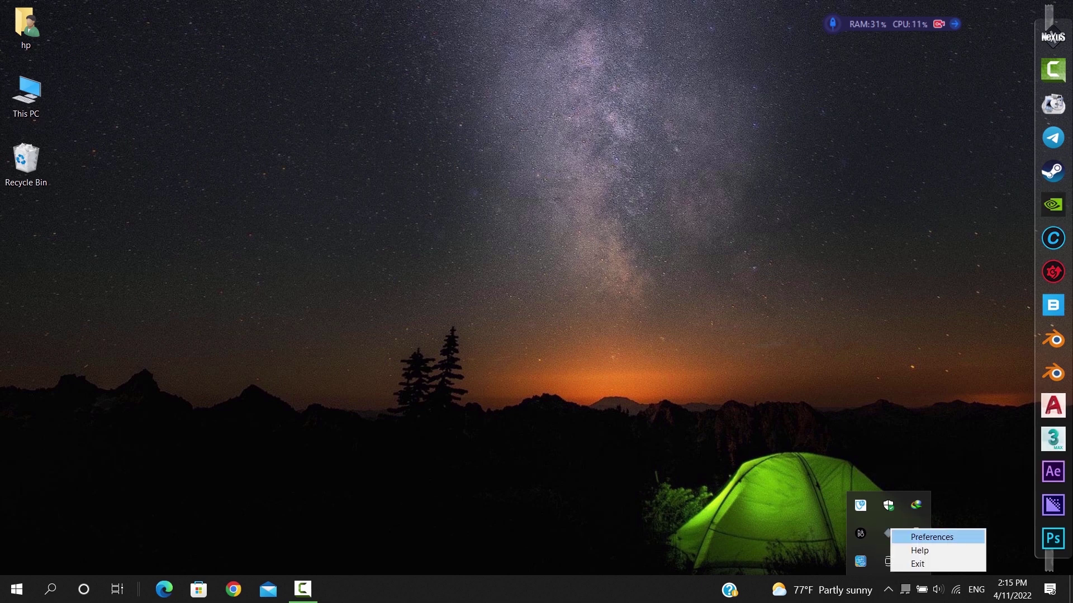
{"action": "left_click", "coordinate": [919, 564]}
{"action": "key", "text": "Return"}
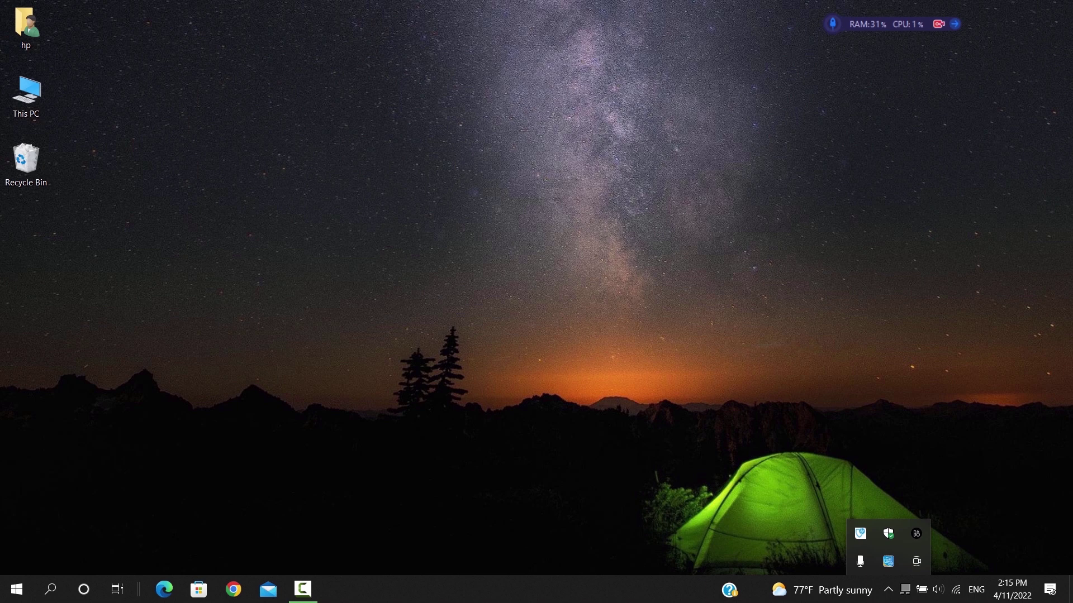
{"action": "right_click", "coordinate": [480, 590]}
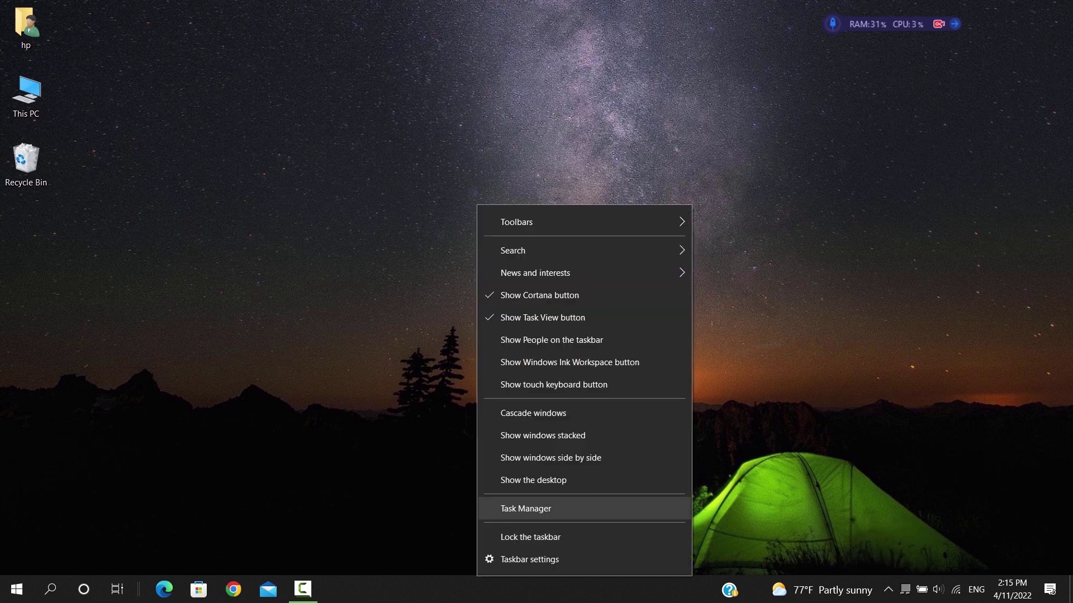
- Open Task Manager and end the YourPhone and IObit Public Program processes
{"action": "left_click", "coordinate": [525, 508]}
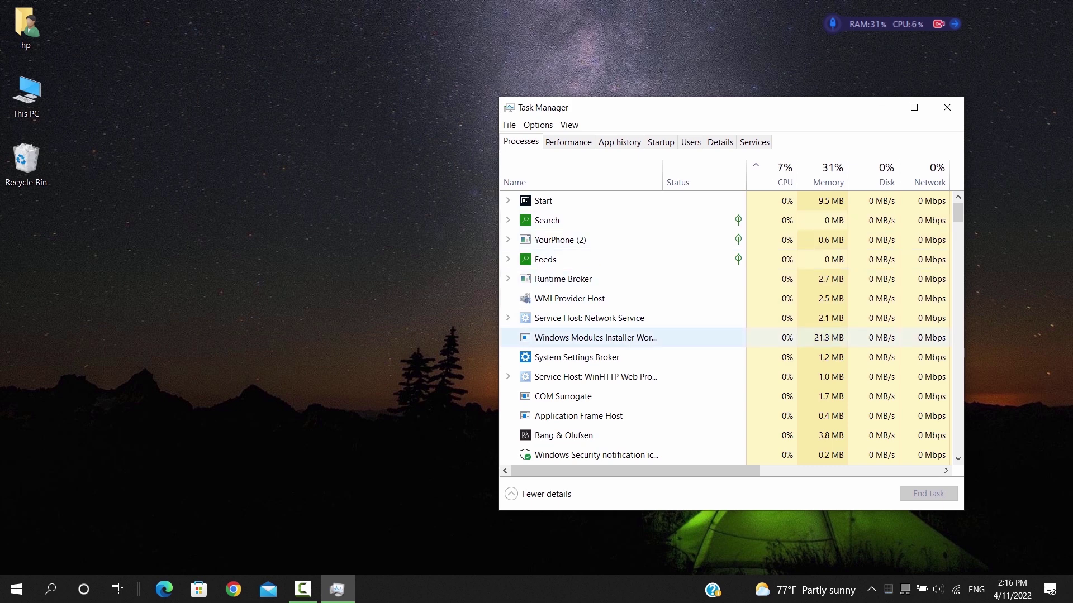
{"action": "right_click", "coordinate": [557, 241]}
{"action": "left_click", "coordinate": [593, 275]}
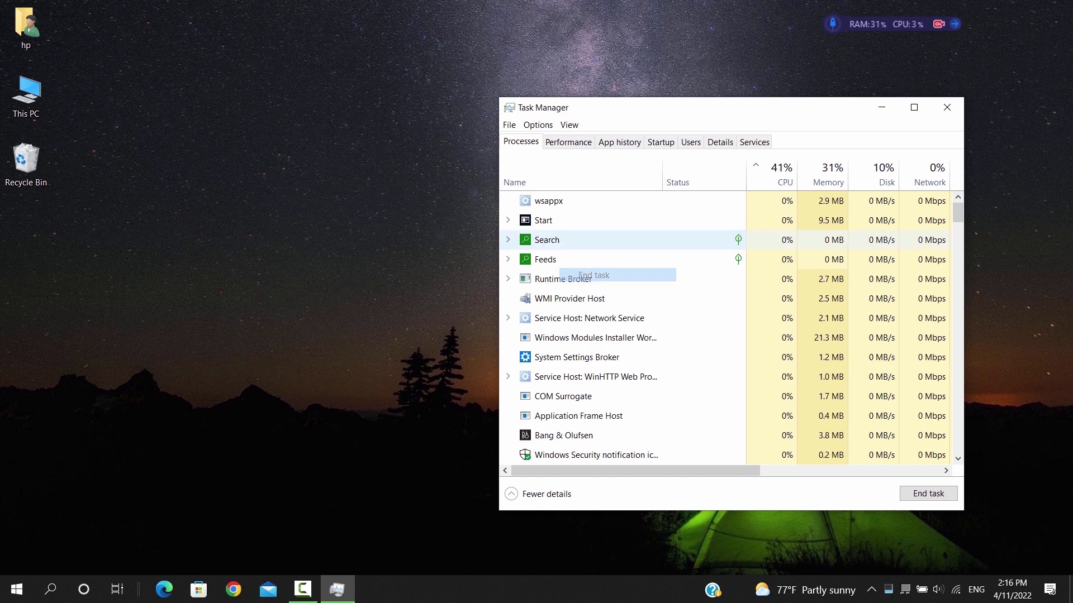
{"action": "scroll", "coordinate": [559, 243], "scroll_direction": "down", "scroll_amount": 2}
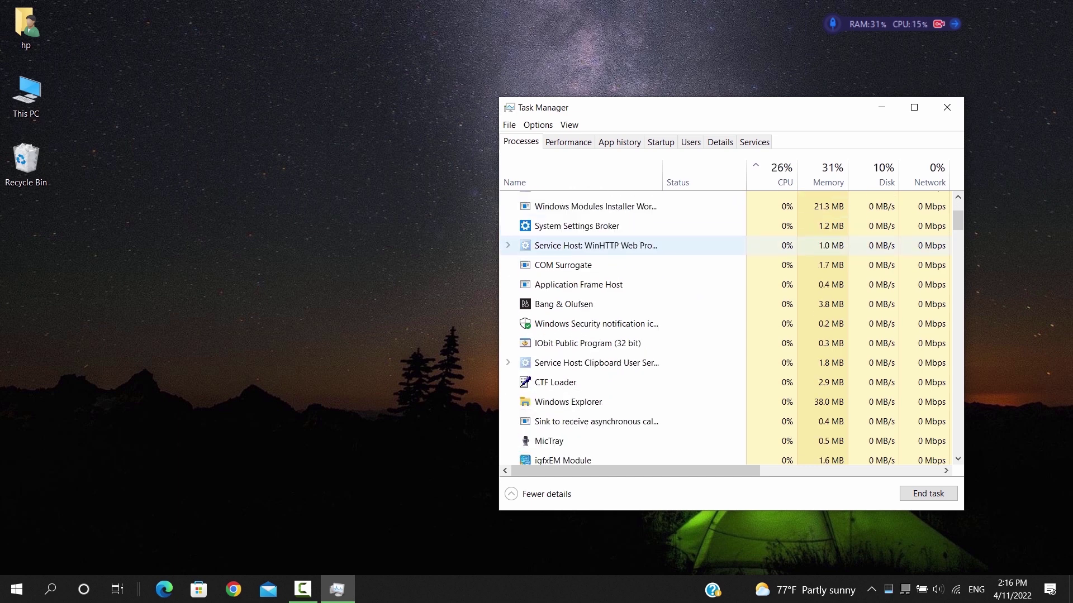
{"action": "right_click", "coordinate": [592, 343]}
{"action": "left_click", "coordinate": [626, 351]}
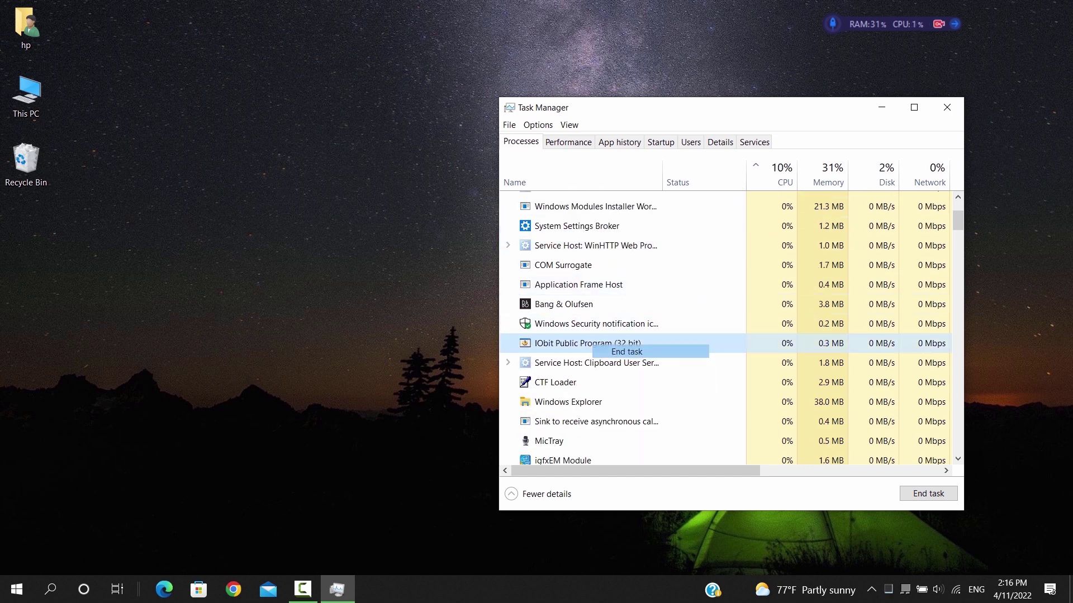
- Bring up Cortana's actions and end the Alarms & Clock background process
{"action": "scroll", "coordinate": [615, 321], "scroll_direction": "down", "scroll_amount": 2}
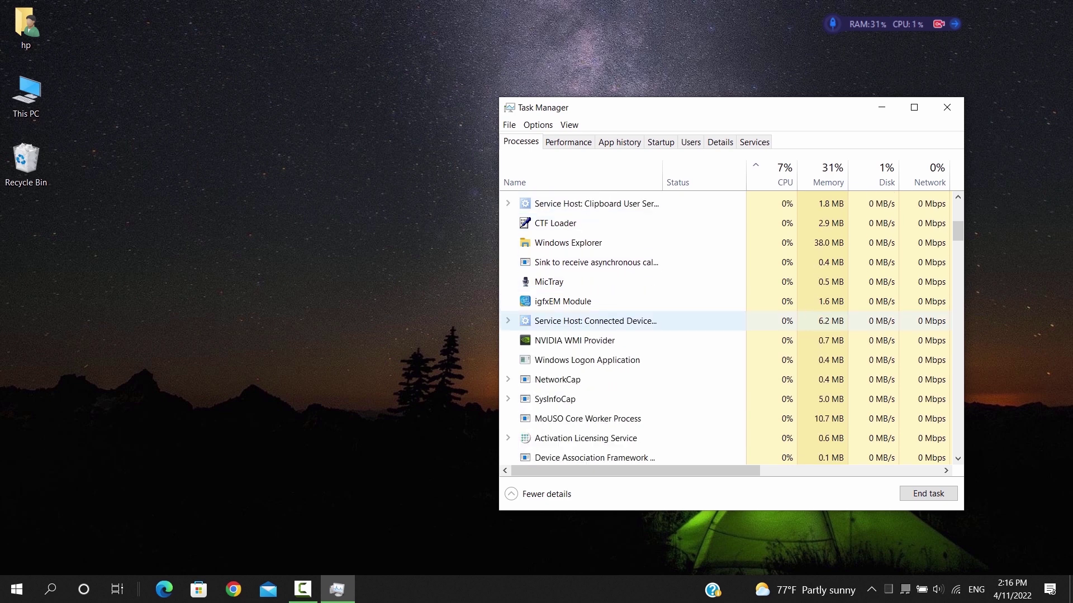
{"action": "scroll", "coordinate": [615, 319], "scroll_direction": "down", "scroll_amount": 1}
{"action": "scroll", "coordinate": [614, 310], "scroll_direction": "down", "scroll_amount": 2}
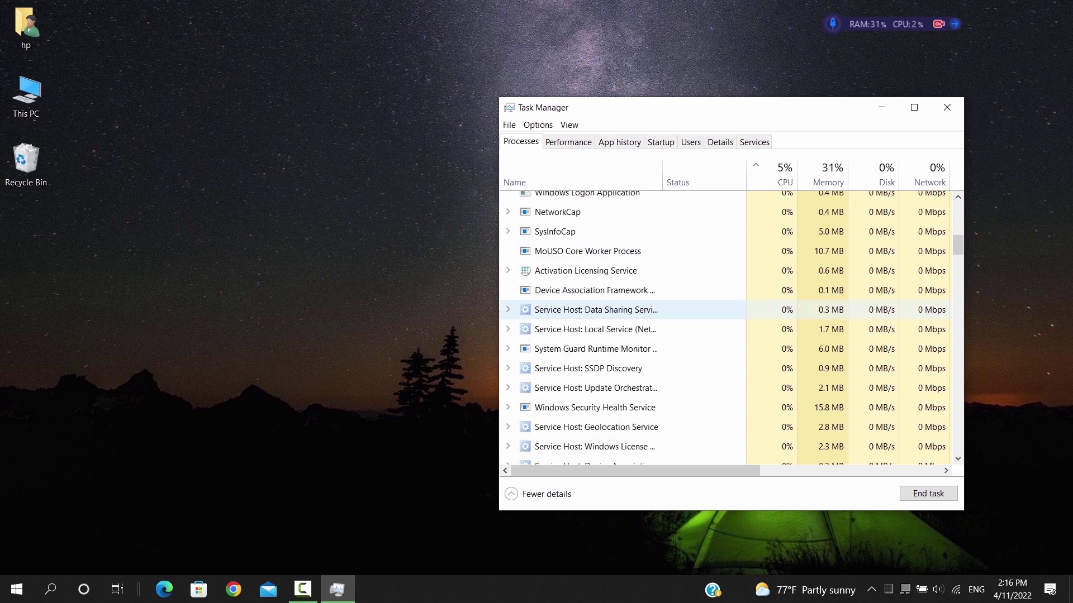
{"action": "scroll", "coordinate": [614, 310], "scroll_direction": "down", "scroll_amount": 7}
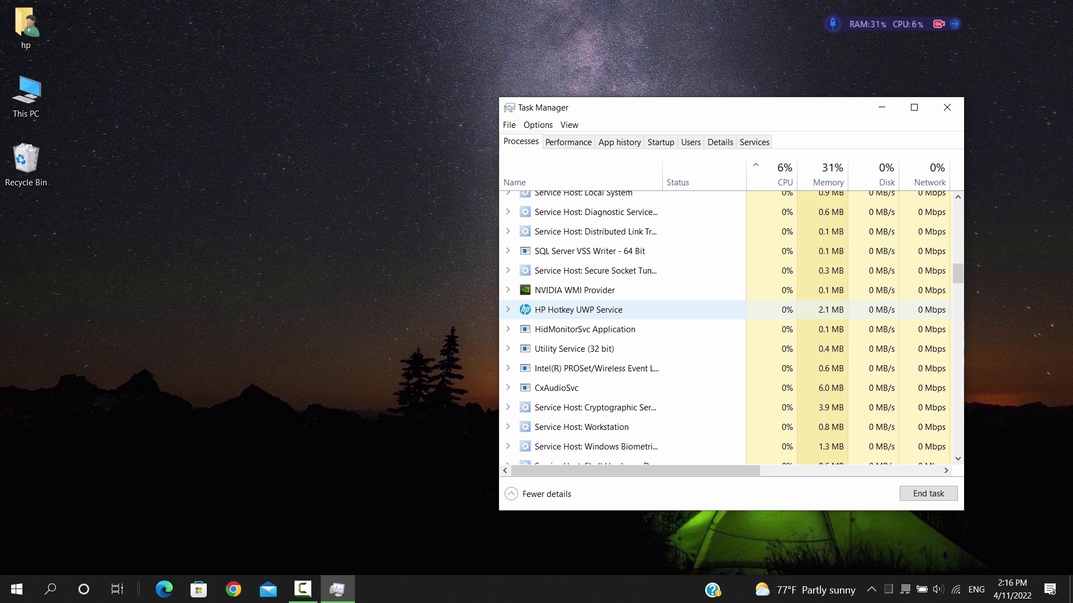
{"action": "scroll", "coordinate": [615, 311], "scroll_direction": "down", "scroll_amount": 3}
{"action": "scroll", "coordinate": [614, 312], "scroll_direction": "down", "scroll_amount": 2}
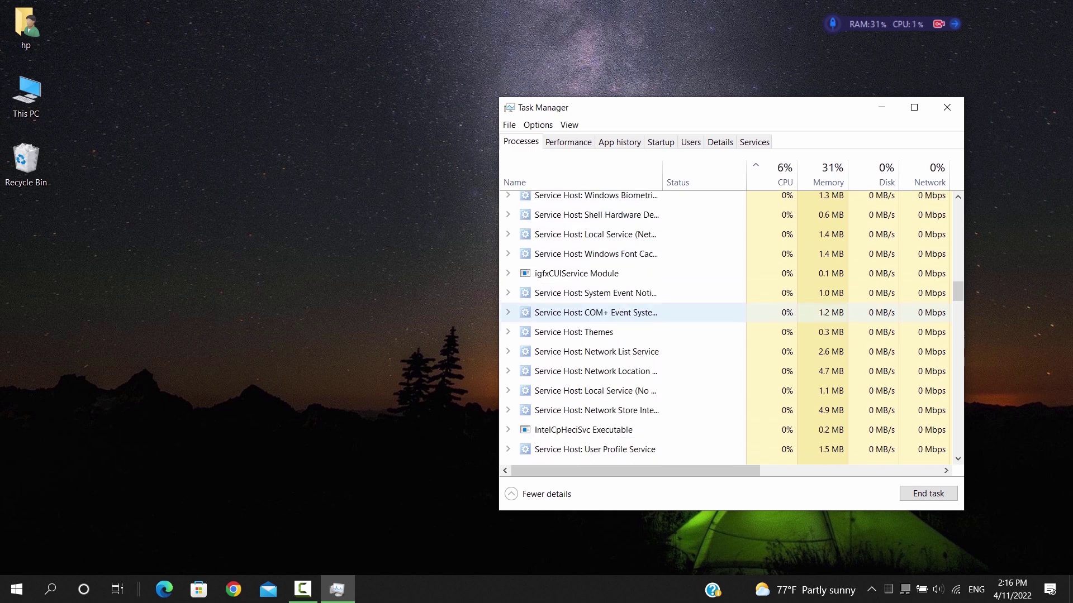
{"action": "scroll", "coordinate": [614, 319], "scroll_direction": "down", "scroll_amount": 3}
{"action": "scroll", "coordinate": [615, 316], "scroll_direction": "up", "scroll_amount": 4}
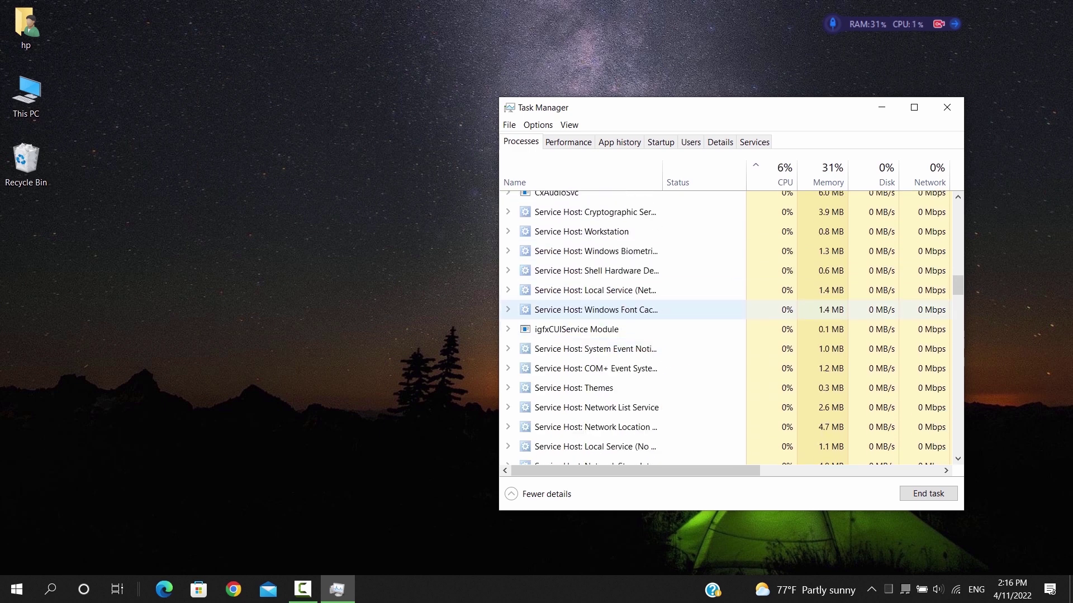
{"action": "scroll", "coordinate": [615, 310], "scroll_direction": "down", "scroll_amount": 8}
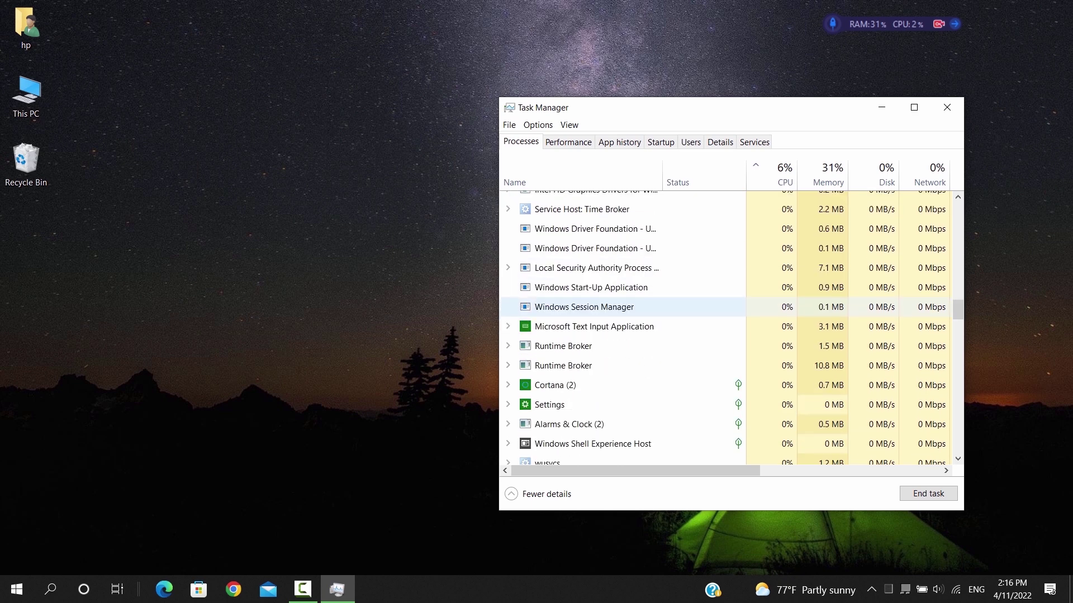
{"action": "scroll", "coordinate": [614, 312], "scroll_direction": "up", "scroll_amount": 1}
{"action": "right_click", "coordinate": [547, 303]}
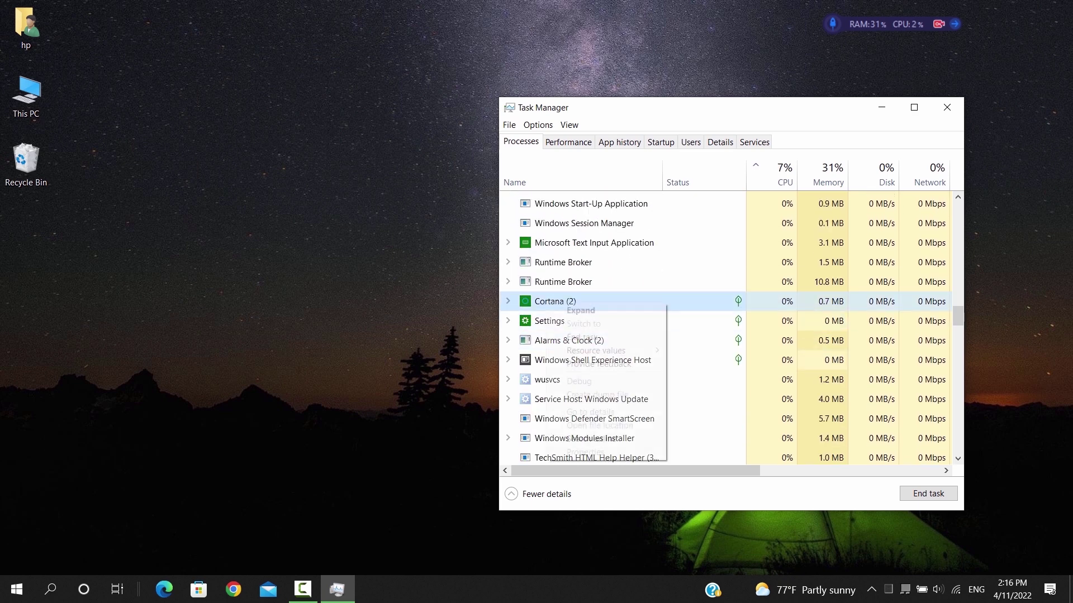
{"action": "scroll", "coordinate": [559, 302], "scroll_direction": "down", "scroll_amount": 1}
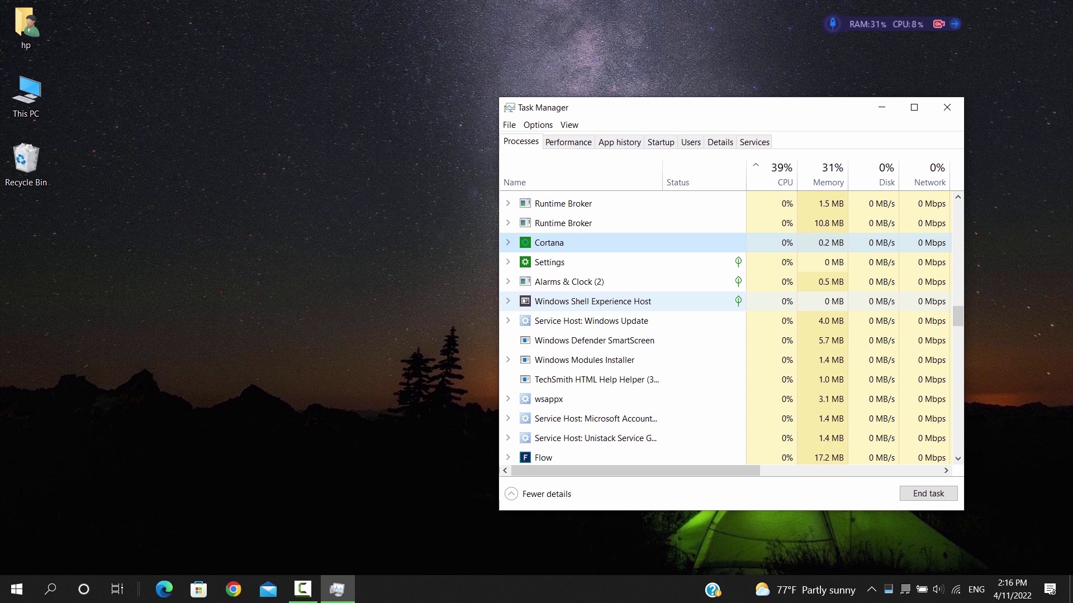
{"action": "right_click", "coordinate": [571, 262]}
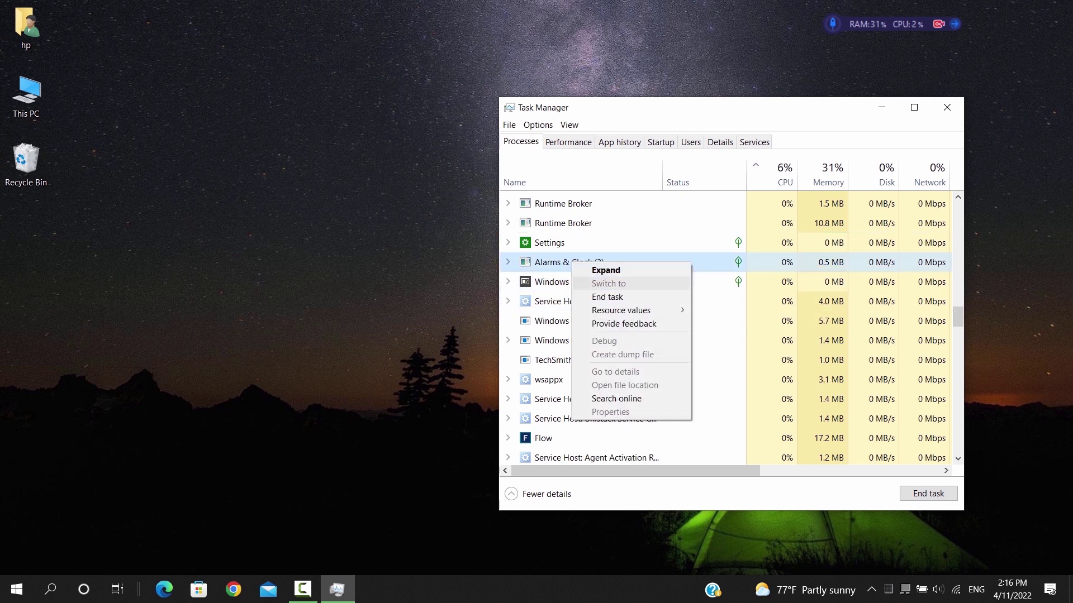
{"action": "left_click", "coordinate": [607, 297]}
- Review the remaining background processes and close Task Manager
{"action": "scroll", "coordinate": [593, 273], "scroll_direction": "down", "scroll_amount": 5}
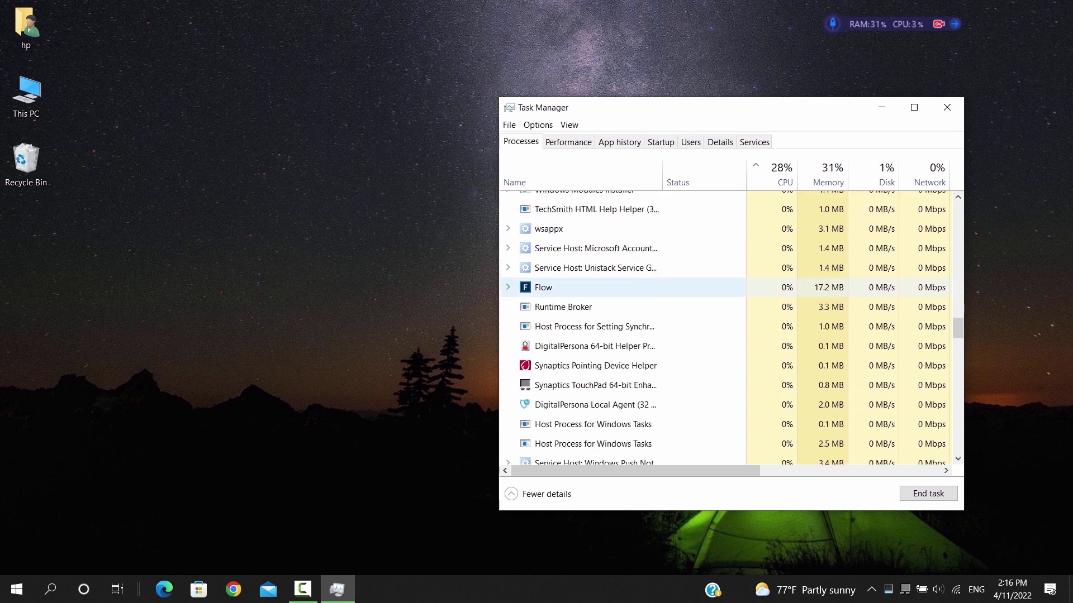
{"action": "scroll", "coordinate": [592, 279], "scroll_direction": "down", "scroll_amount": 10}
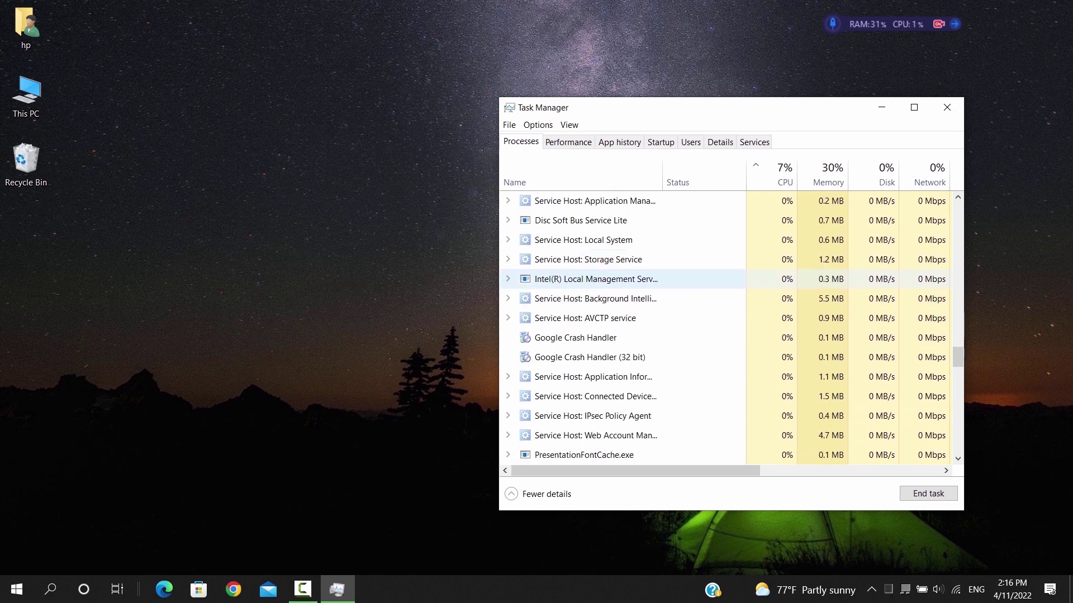
{"action": "scroll", "coordinate": [592, 285], "scroll_direction": "down", "scroll_amount": 12}
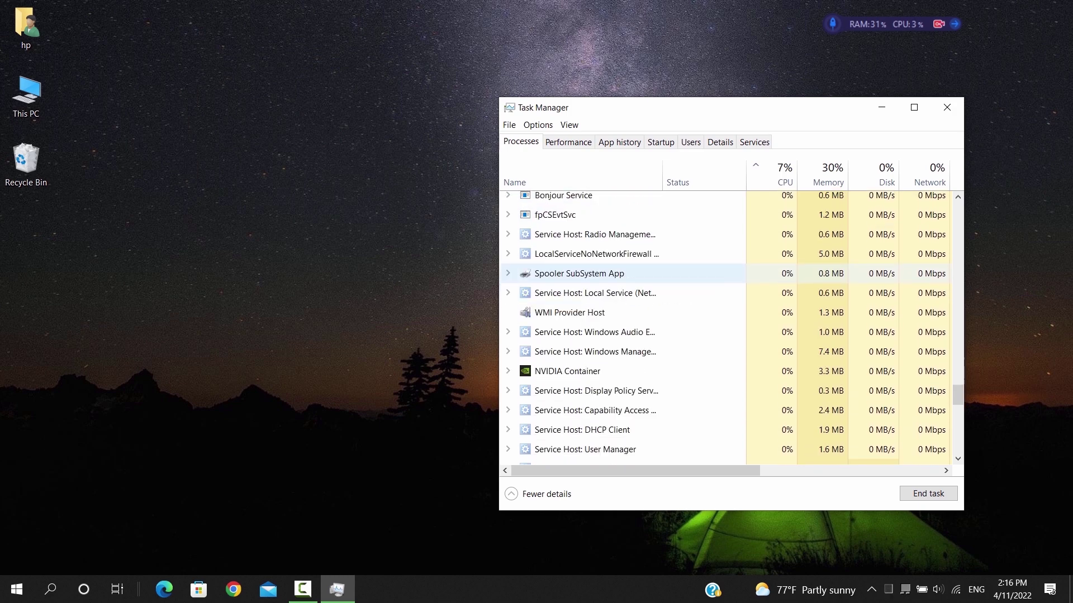
{"action": "scroll", "coordinate": [592, 287], "scroll_direction": "down", "scroll_amount": 6}
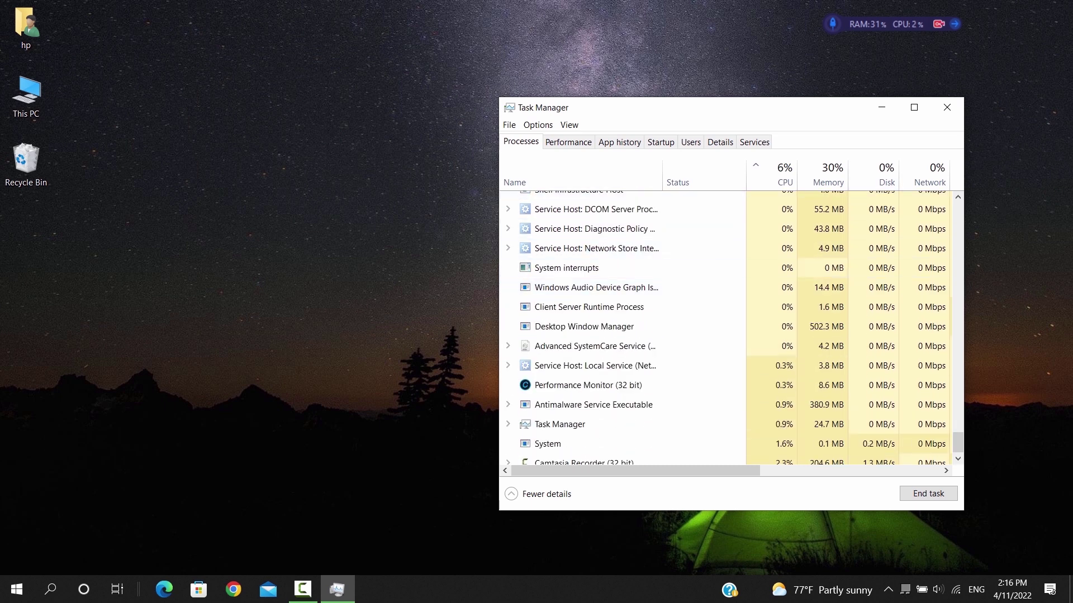
{"action": "key", "text": "alt+F4"}
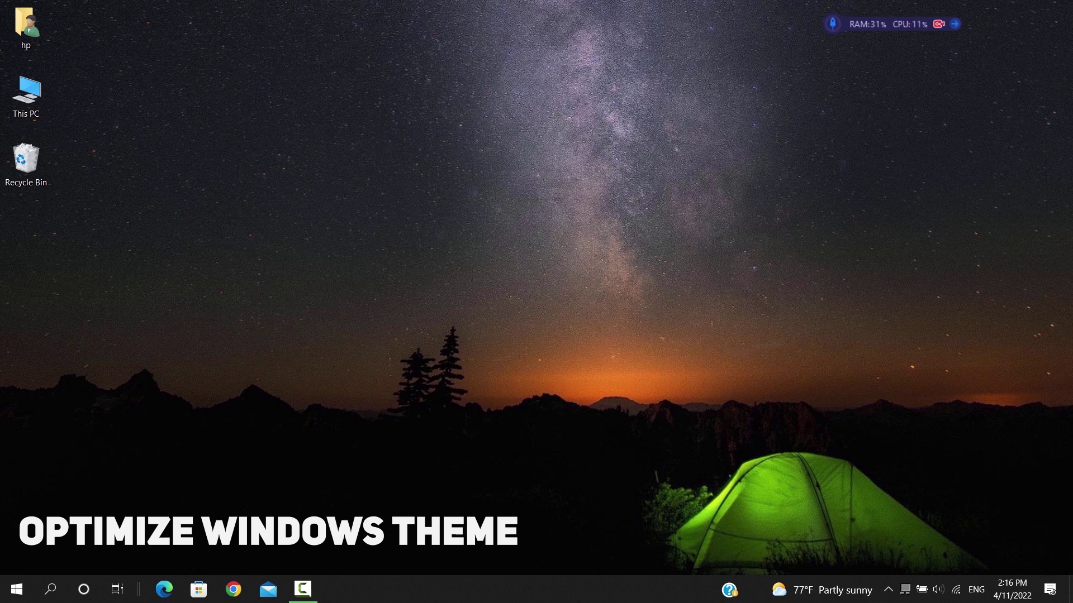
- Open Personalize from the desktop's context menu to reach the Background settings page
{"action": "right_click", "coordinate": [584, 292]}
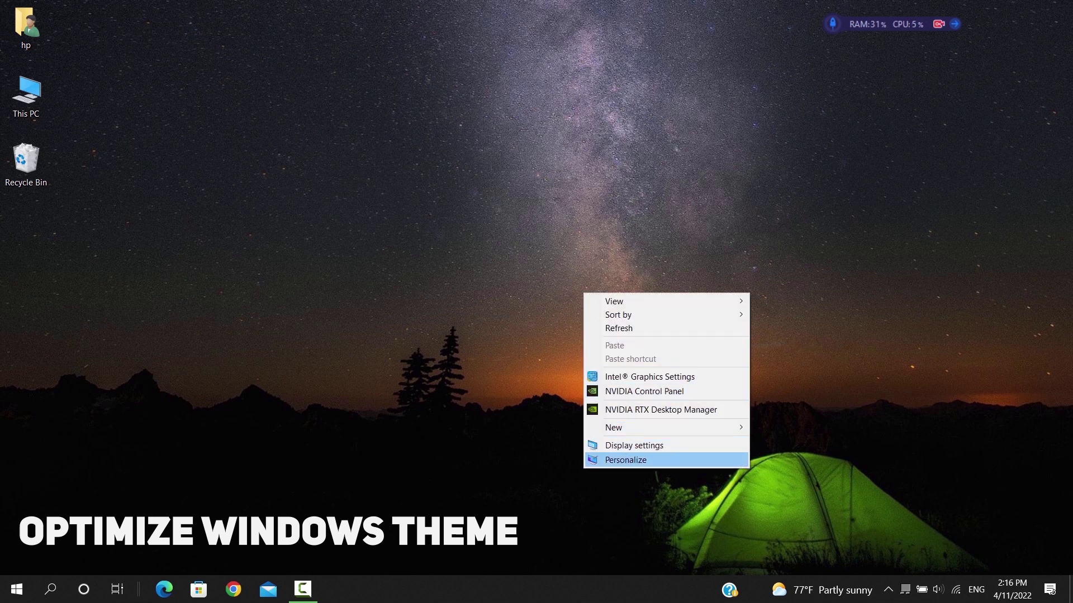
{"action": "left_click", "coordinate": [626, 460]}
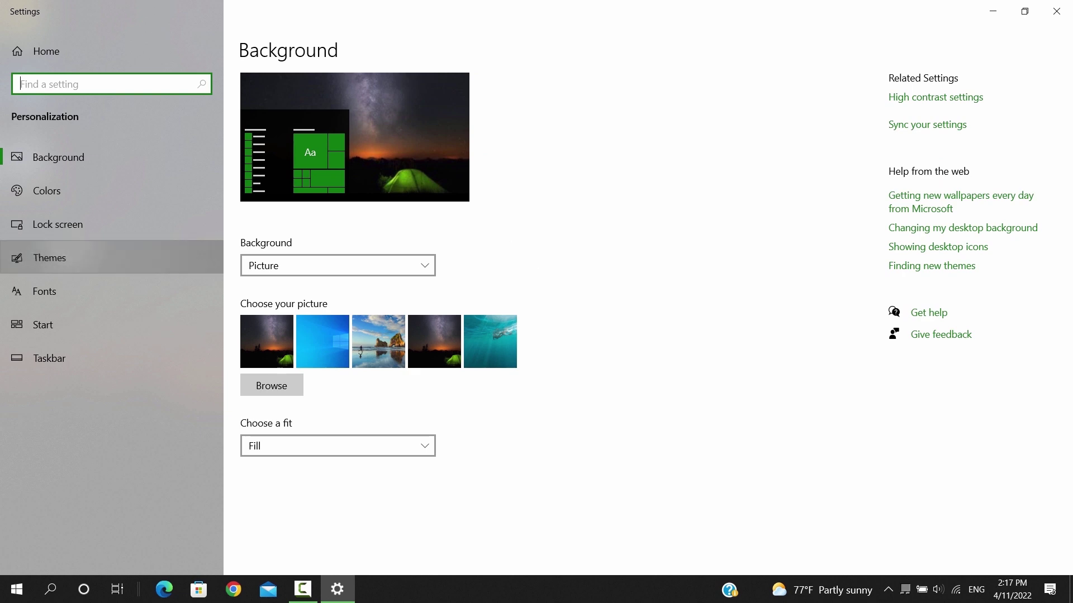
- Apply the default Windows theme on the Themes page, replacing the Synced Theme
{"action": "left_click", "coordinate": [49, 258]}
{"action": "scroll", "coordinate": [662, 313], "scroll_direction": "down", "scroll_amount": 3}
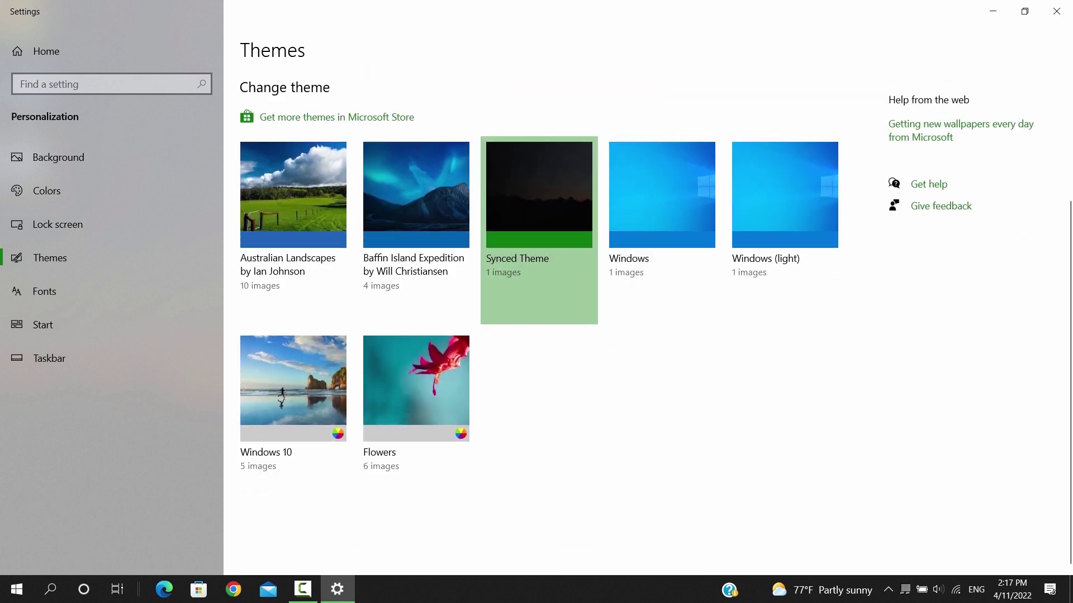
{"action": "scroll", "coordinate": [662, 391], "scroll_direction": "up", "scroll_amount": 3}
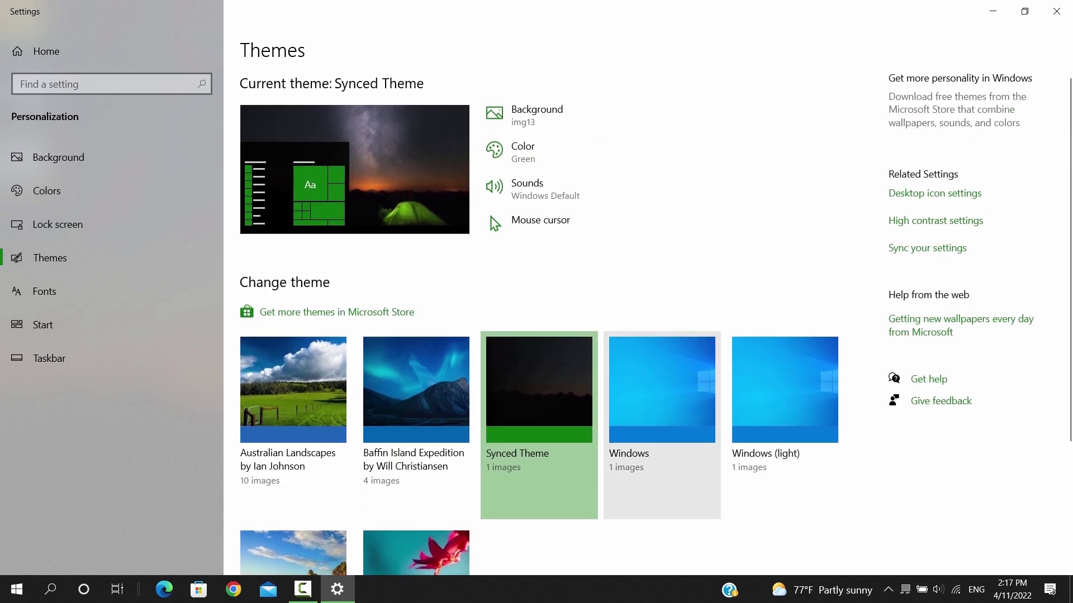
{"action": "left_click", "coordinate": [662, 391]}
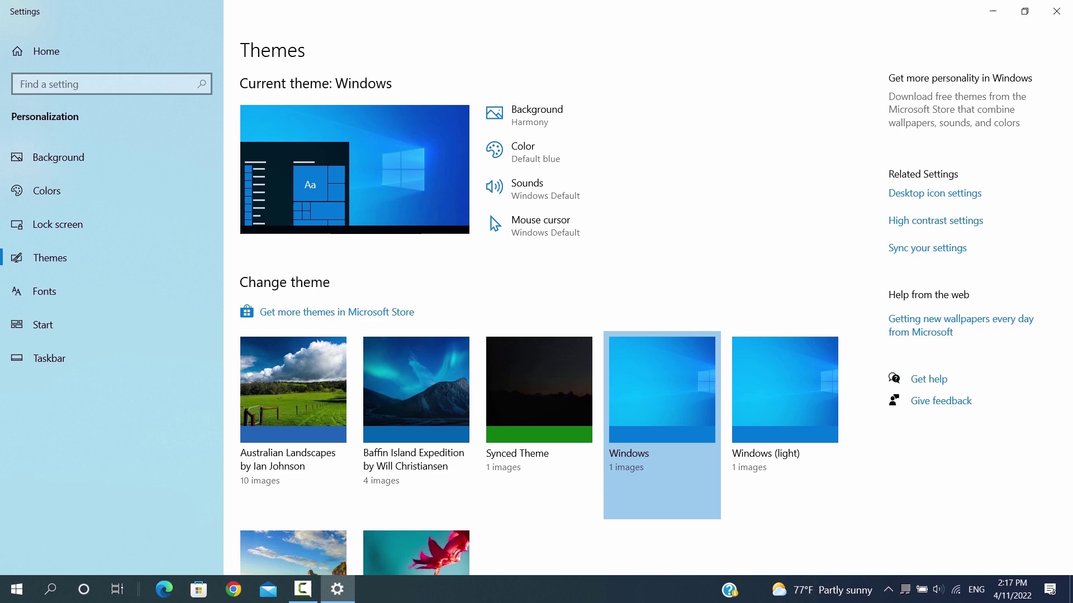
{"action": "scroll", "coordinate": [654, 324], "scroll_direction": "down", "scroll_amount": 3}
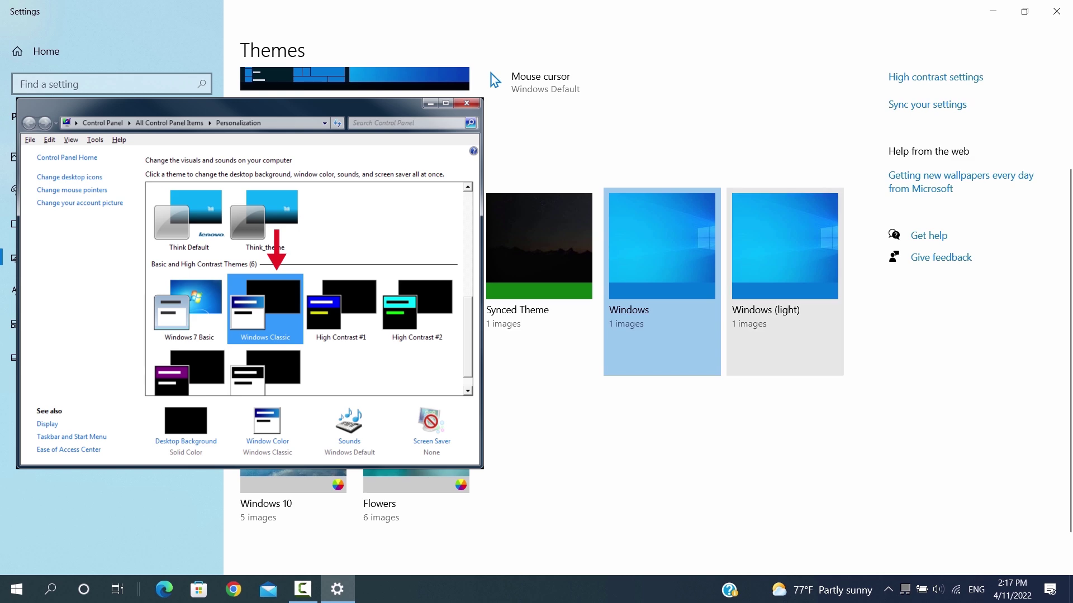
{"action": "scroll", "coordinate": [648, 302], "scroll_direction": "up", "scroll_amount": 3}
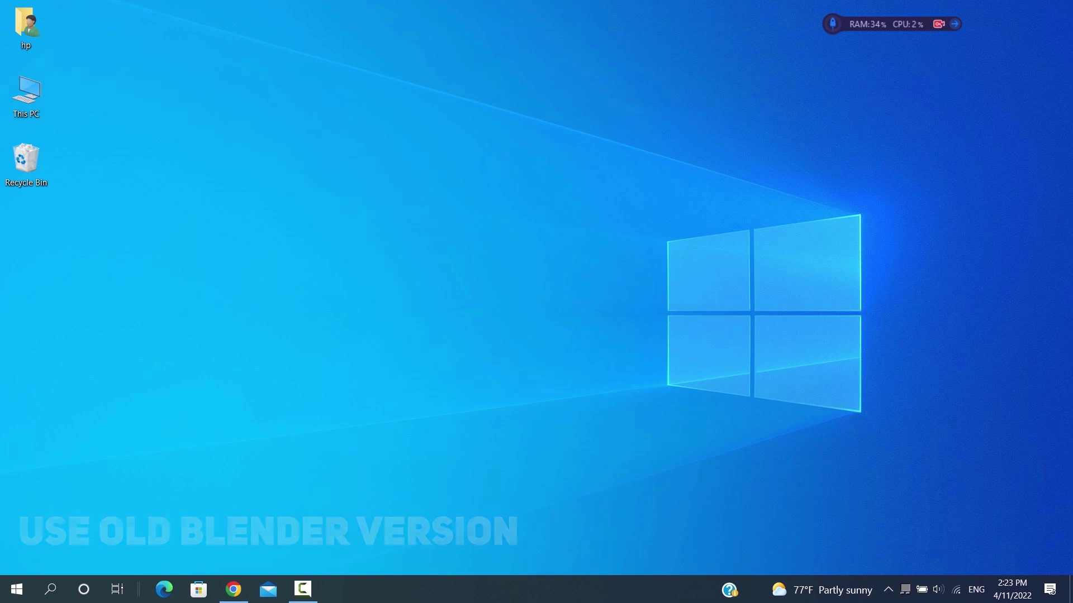
- Restore Chrome on blender.org and go to the Previous Versions download page from the footer
{"action": "left_click", "coordinate": [234, 589]}
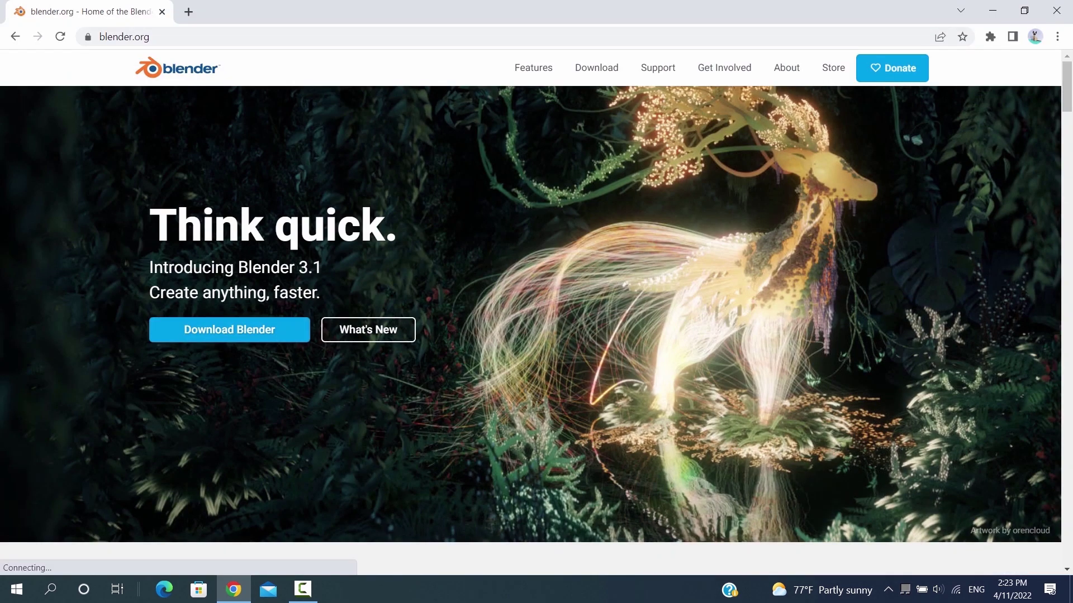
{"action": "scroll", "coordinate": [592, 329], "scroll_direction": "down", "scroll_amount": 10}
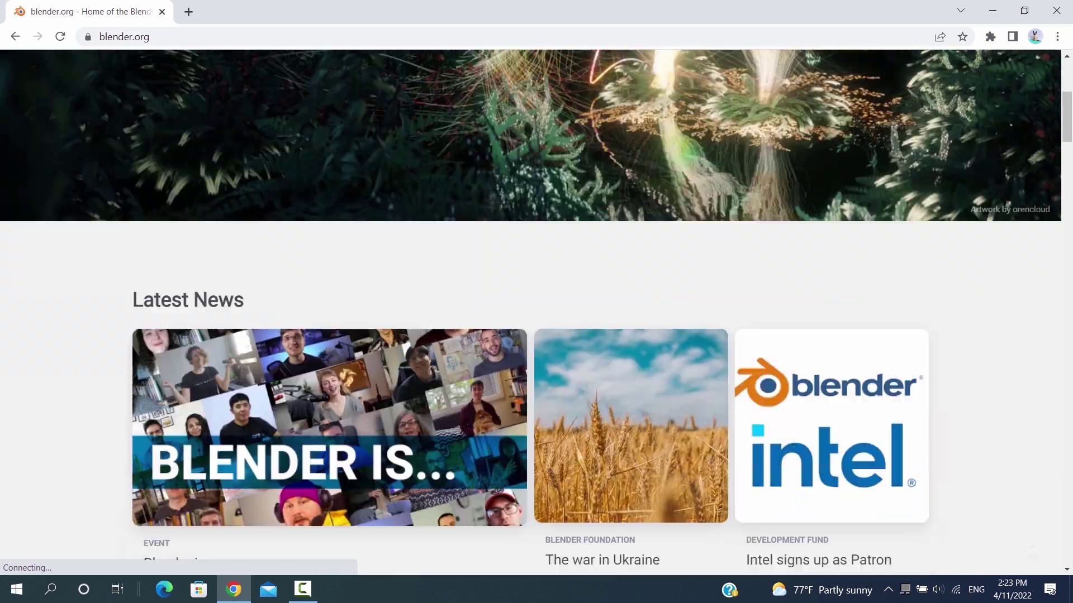
{"action": "scroll", "coordinate": [537, 312], "scroll_direction": "down", "scroll_amount": 10}
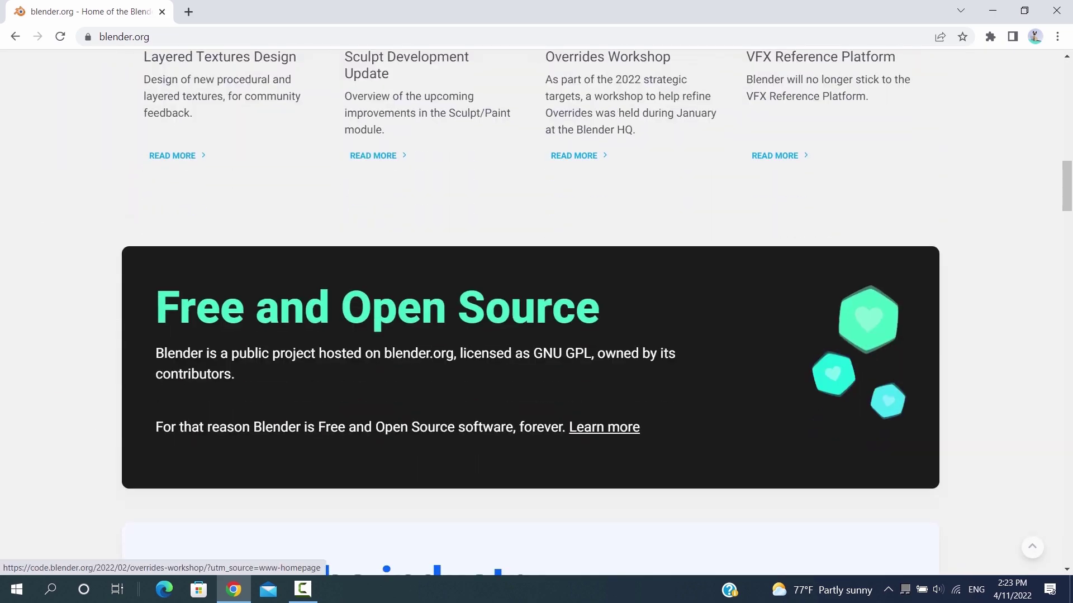
{"action": "scroll", "coordinate": [536, 313], "scroll_direction": "up", "scroll_amount": 15}
{"action": "scroll", "coordinate": [631, 398], "scroll_direction": "up", "scroll_amount": 8}
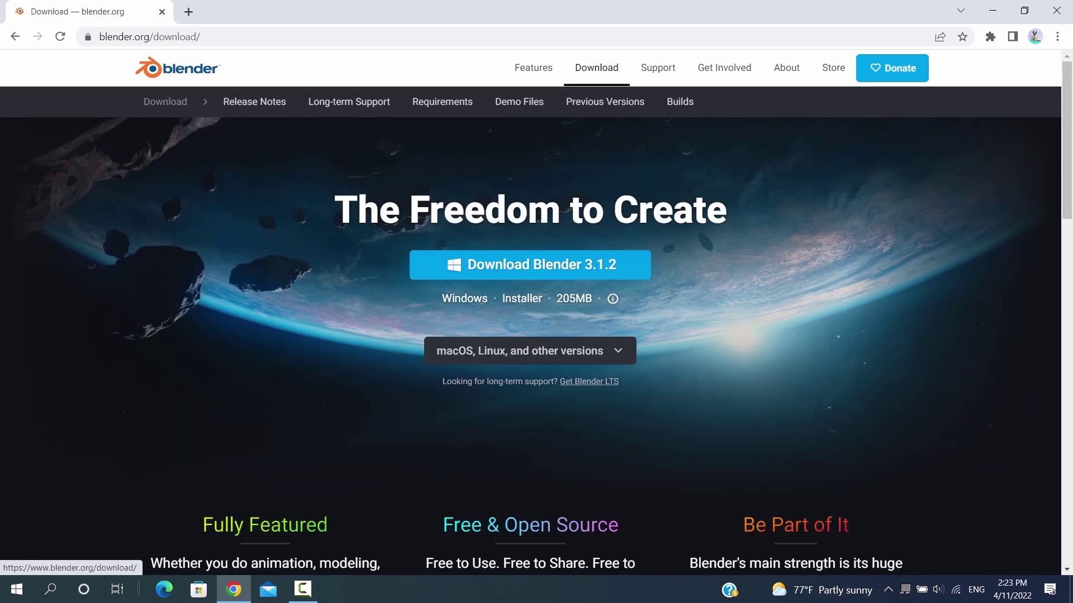
{"action": "scroll", "coordinate": [537, 328], "scroll_direction": "down", "scroll_amount": 15}
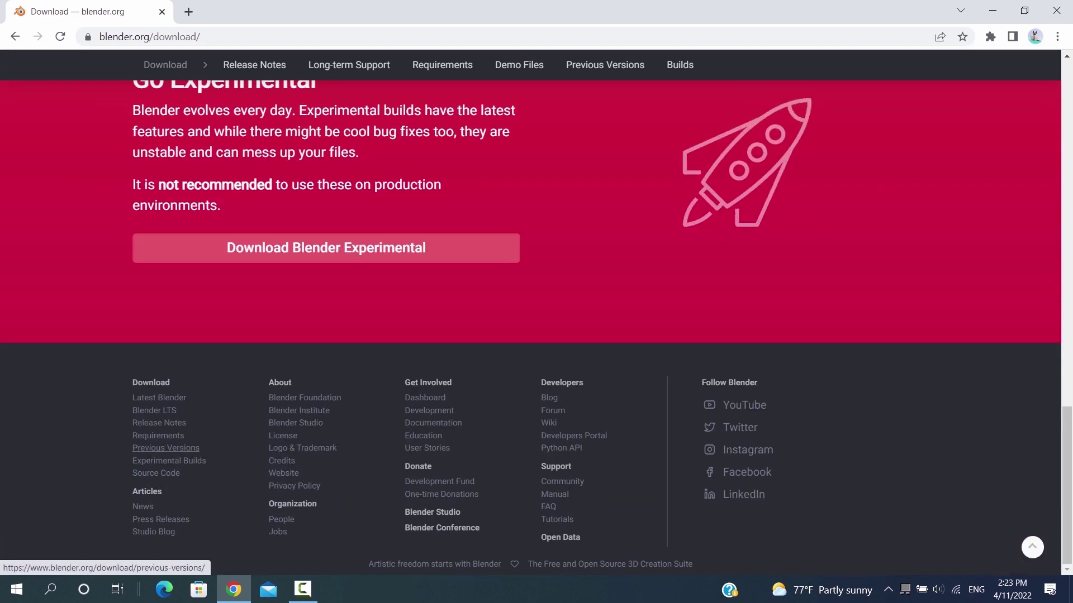
{"action": "left_click", "coordinate": [166, 448]}
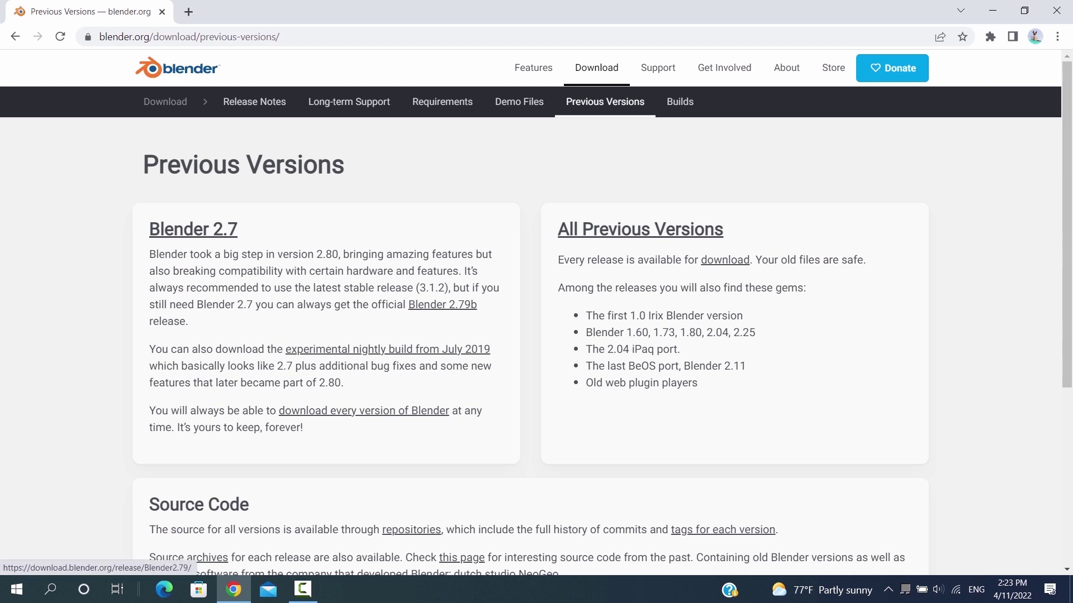
- Open the Blender2.79/ folder in the Blender releases index, then close Chrome
{"action": "left_click", "coordinate": [364, 411]}
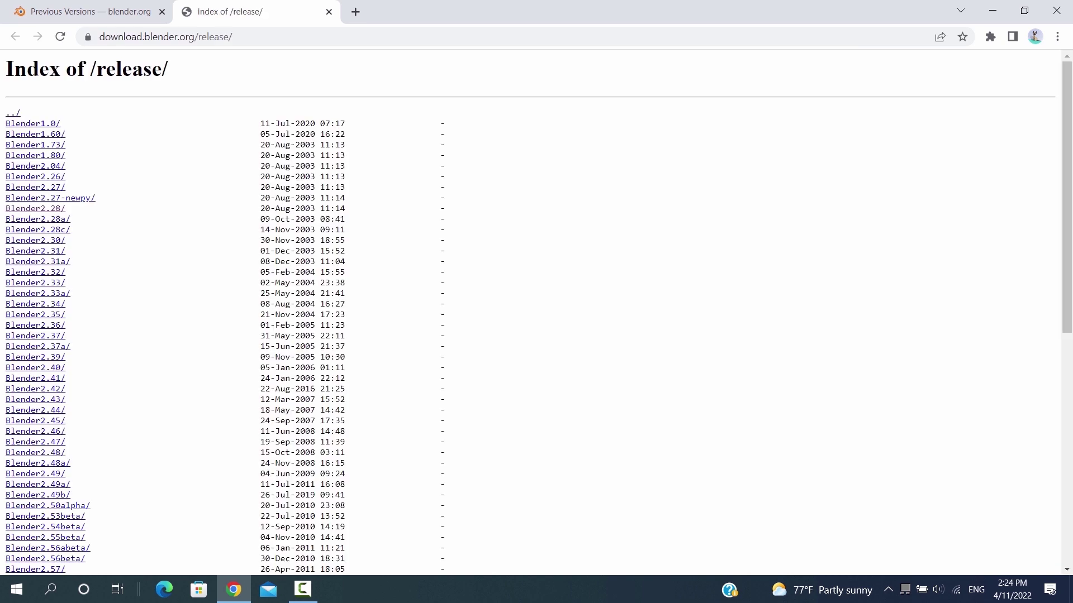
{"action": "scroll", "coordinate": [537, 312], "scroll_direction": "down", "scroll_amount": 2}
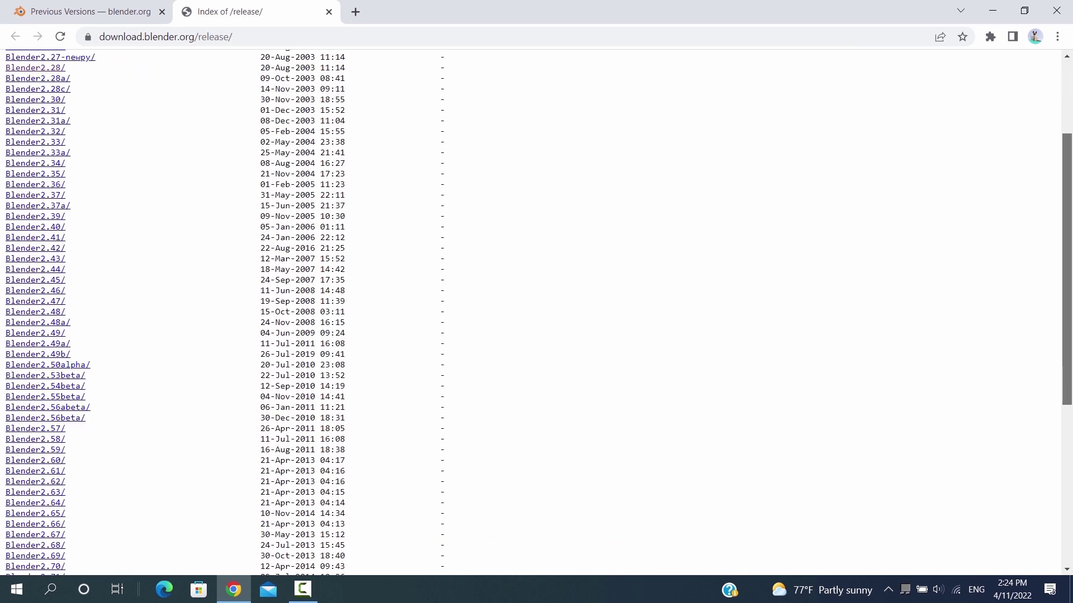
{"action": "scroll", "coordinate": [536, 313], "scroll_direction": "down", "scroll_amount": 6}
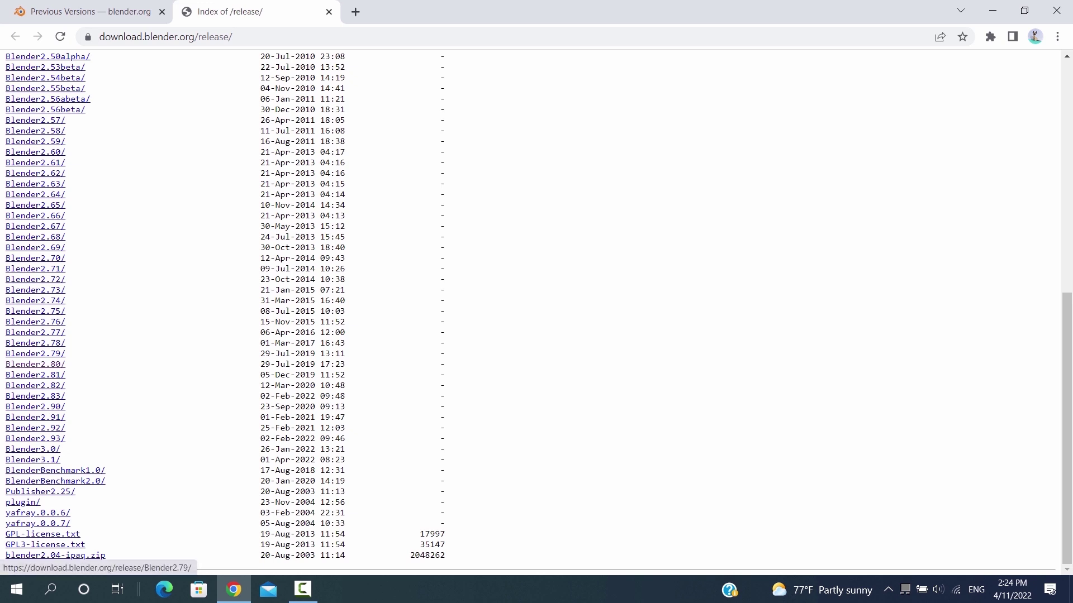
{"action": "left_click", "coordinate": [35, 353]}
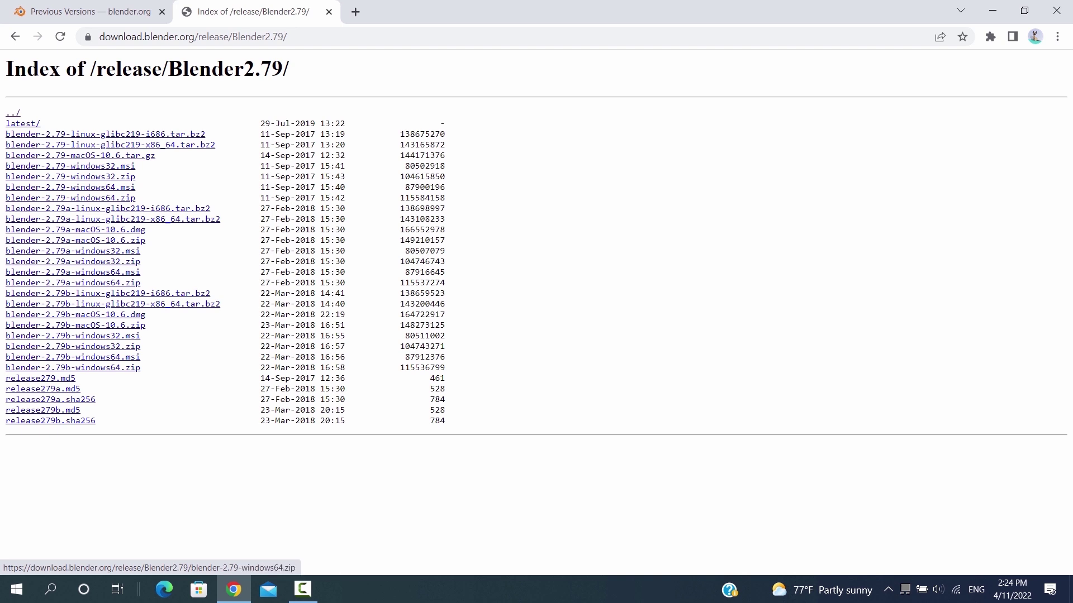
{"action": "left_click", "coordinate": [1057, 11]}
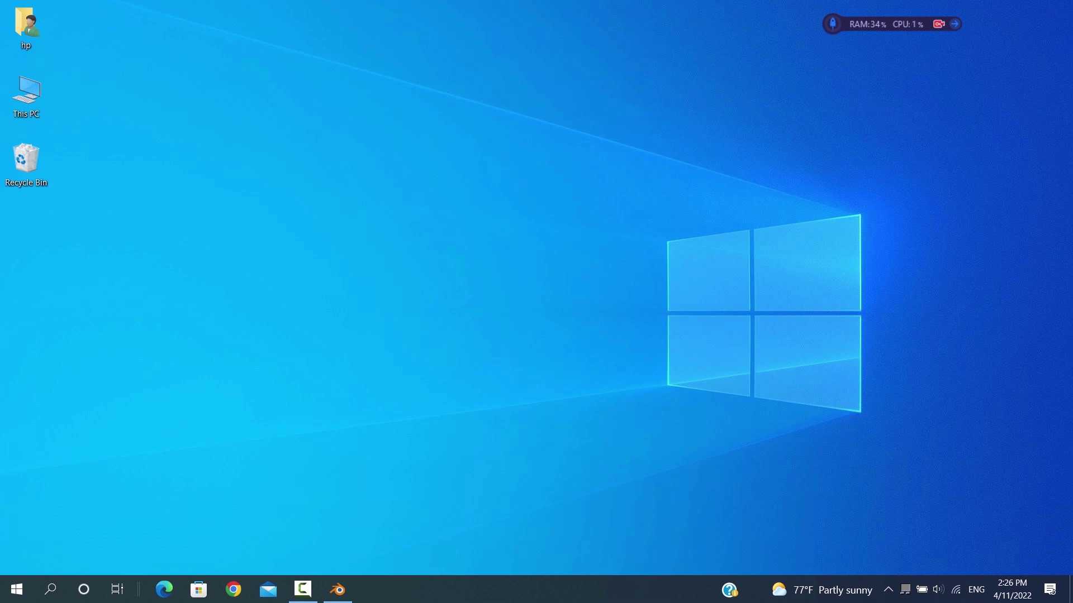
- Launch Task Manager from the taskbar and select blender.exe in the Details list
{"action": "left_click", "coordinate": [337, 589]}
{"action": "right_click", "coordinate": [578, 589]}
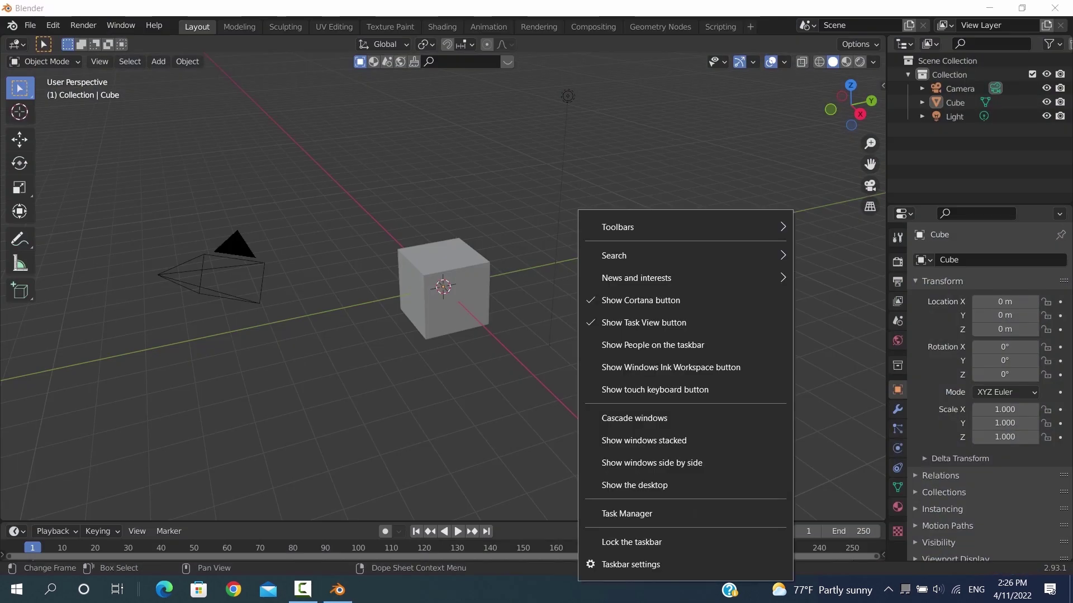
{"action": "left_click", "coordinate": [627, 513]}
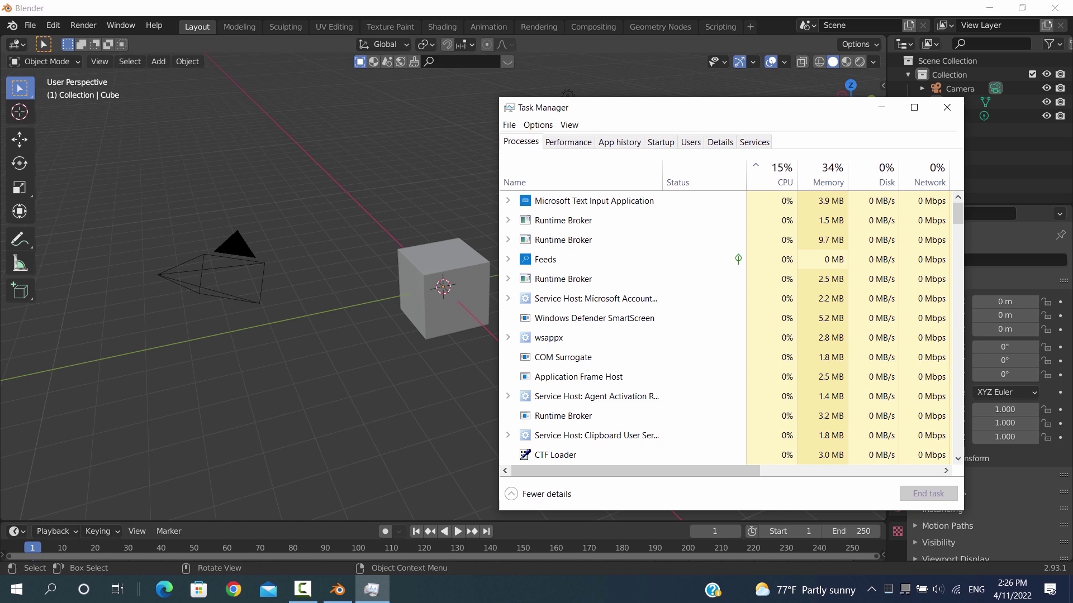
{"action": "left_click", "coordinate": [827, 176]}
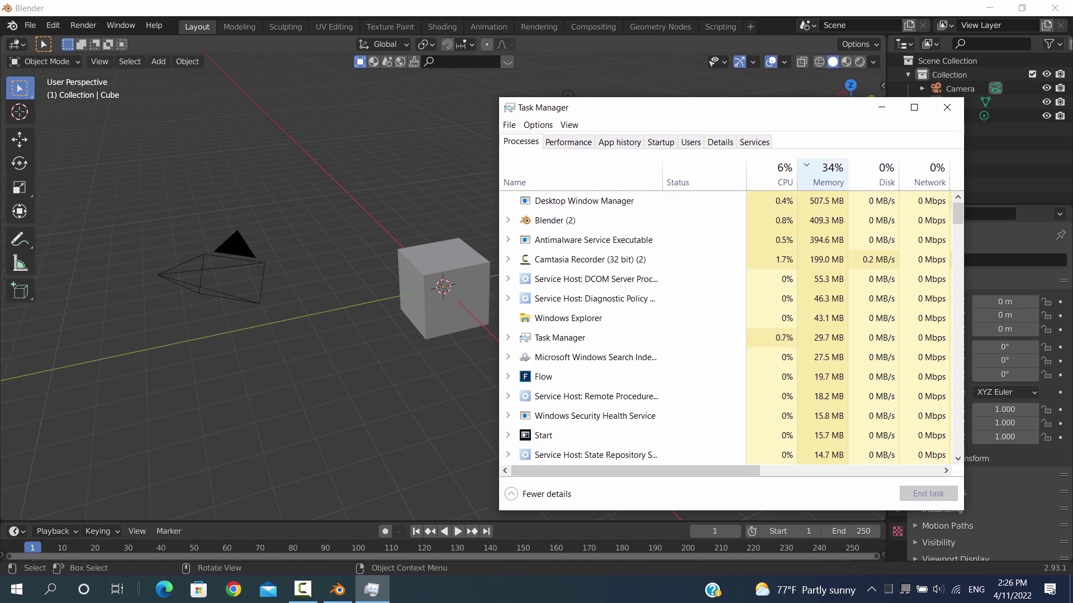
{"action": "left_click", "coordinate": [553, 220]}
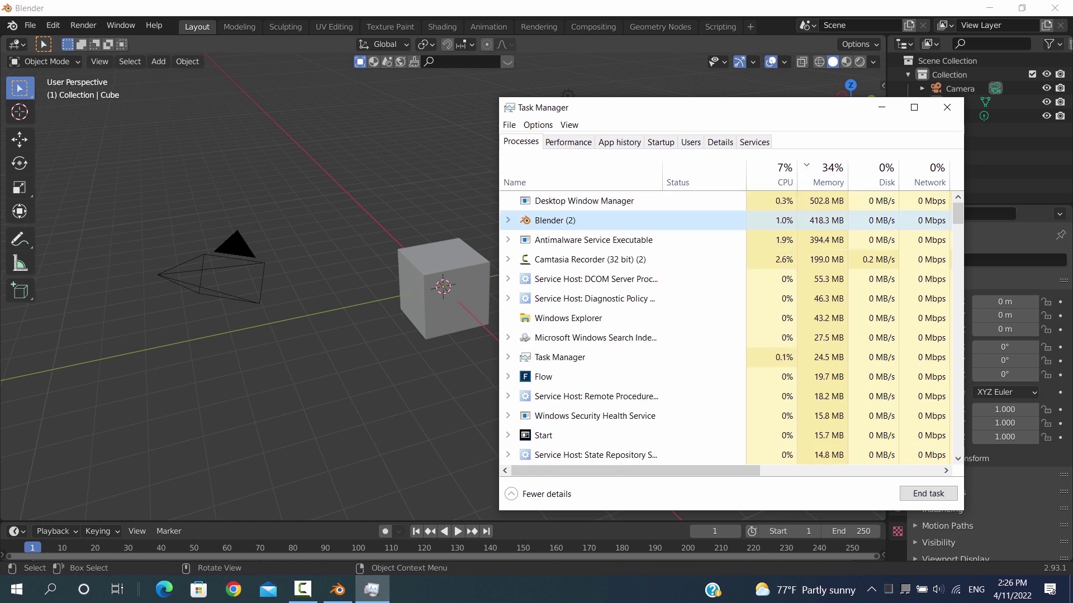
{"action": "left_click", "coordinate": [719, 142]}
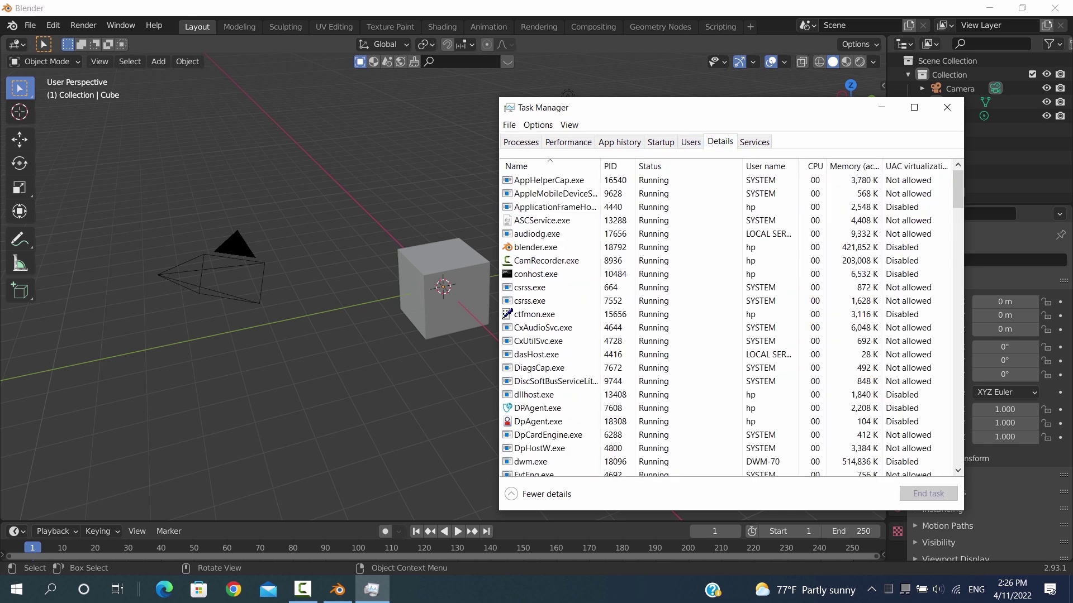
{"action": "left_click", "coordinate": [540, 247]}
- Set blender.exe's priority to High, confirm the change, and close Task Manager
{"action": "right_click", "coordinate": [543, 248]}
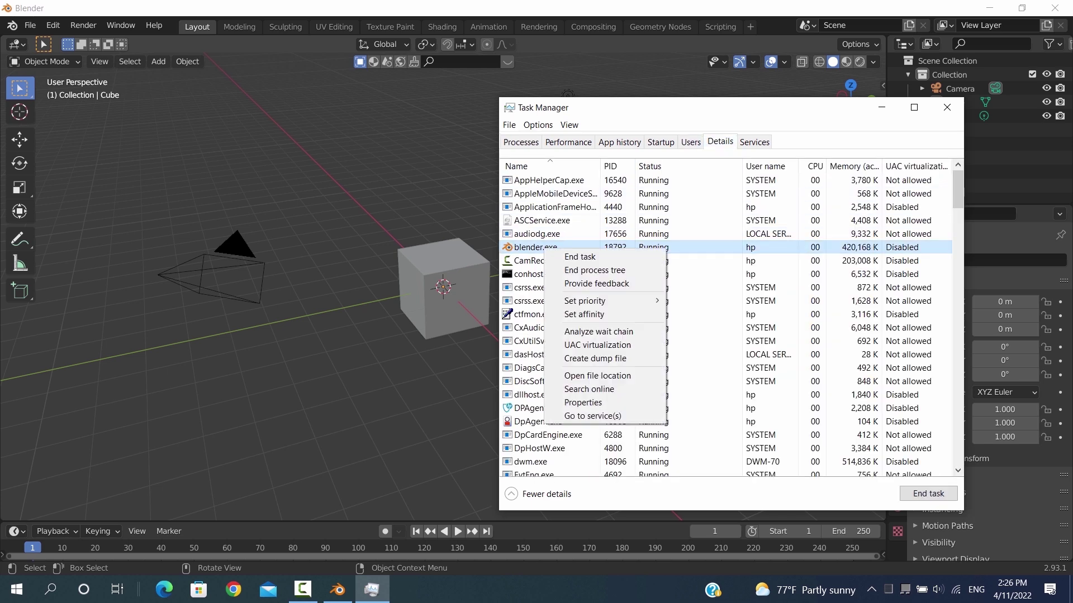
{"action": "mouse_move", "coordinate": [587, 301]}
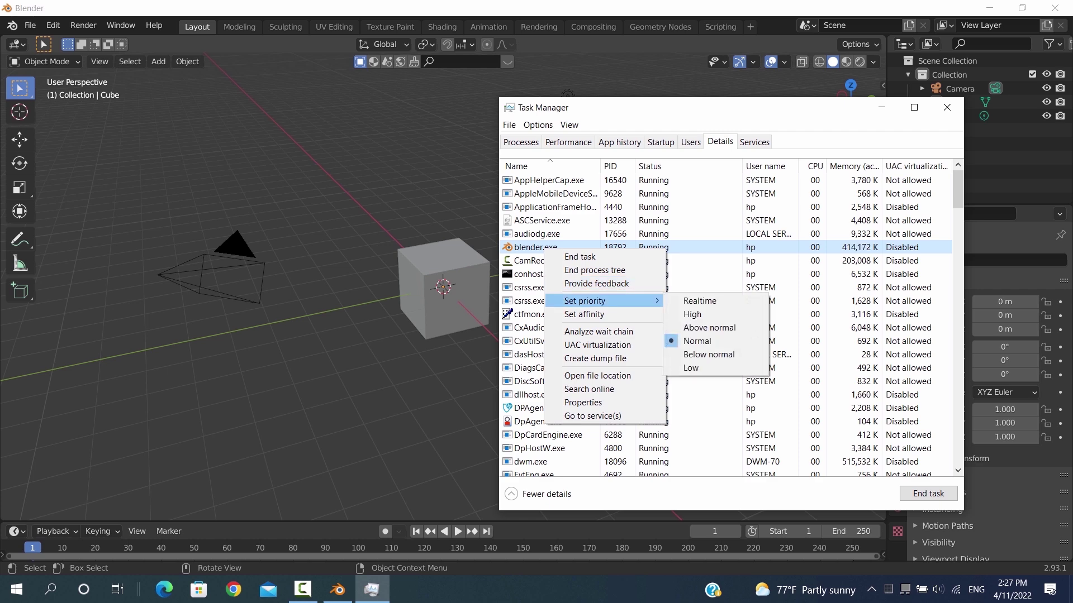
{"action": "left_click", "coordinate": [691, 314]}
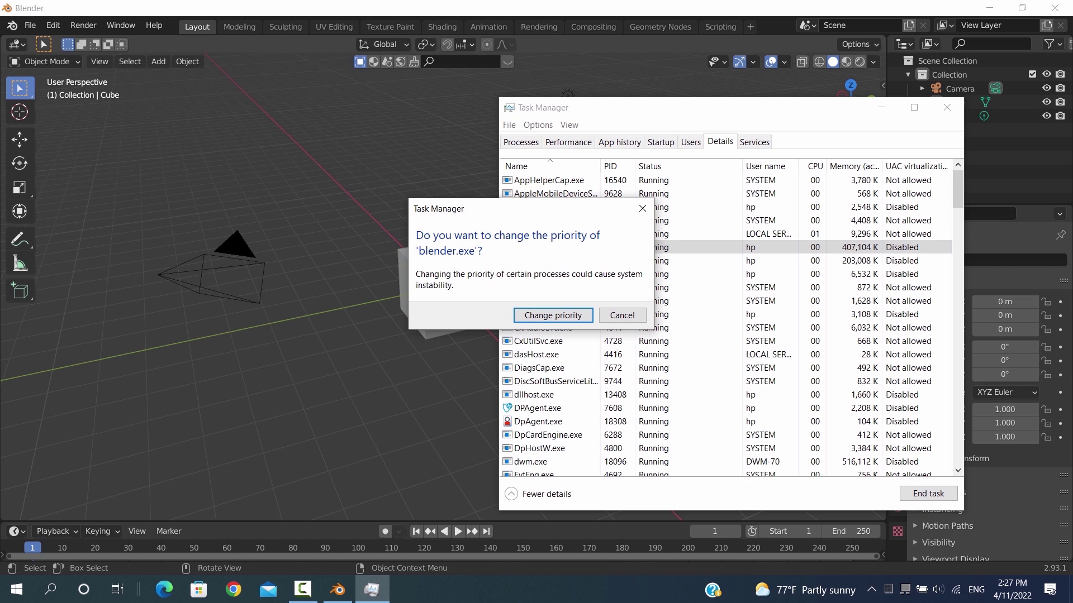
{"action": "left_click", "coordinate": [552, 315]}
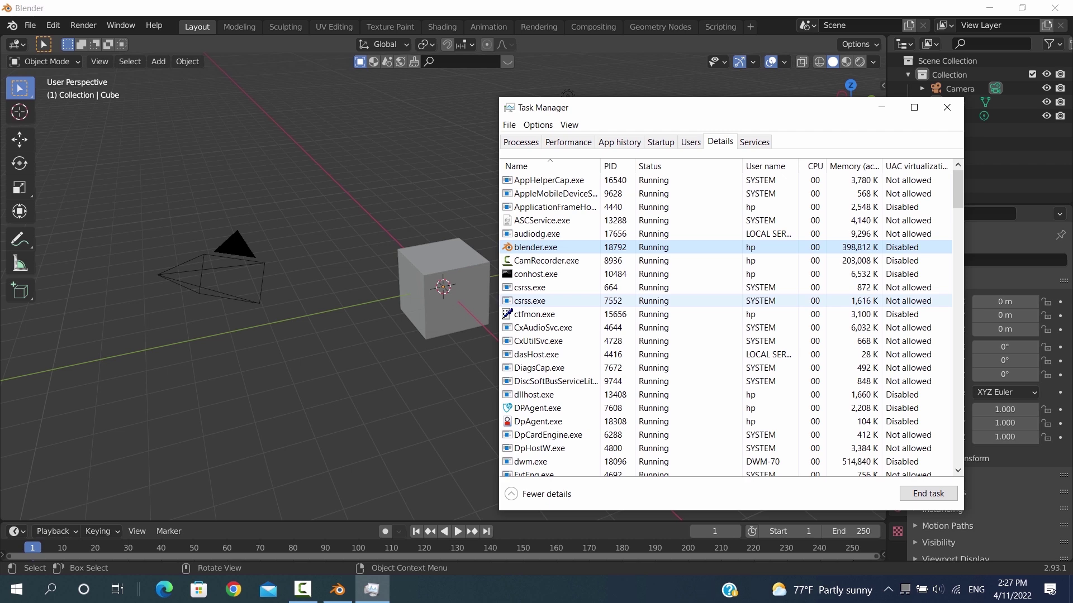
{"action": "right_click", "coordinate": [555, 248]}
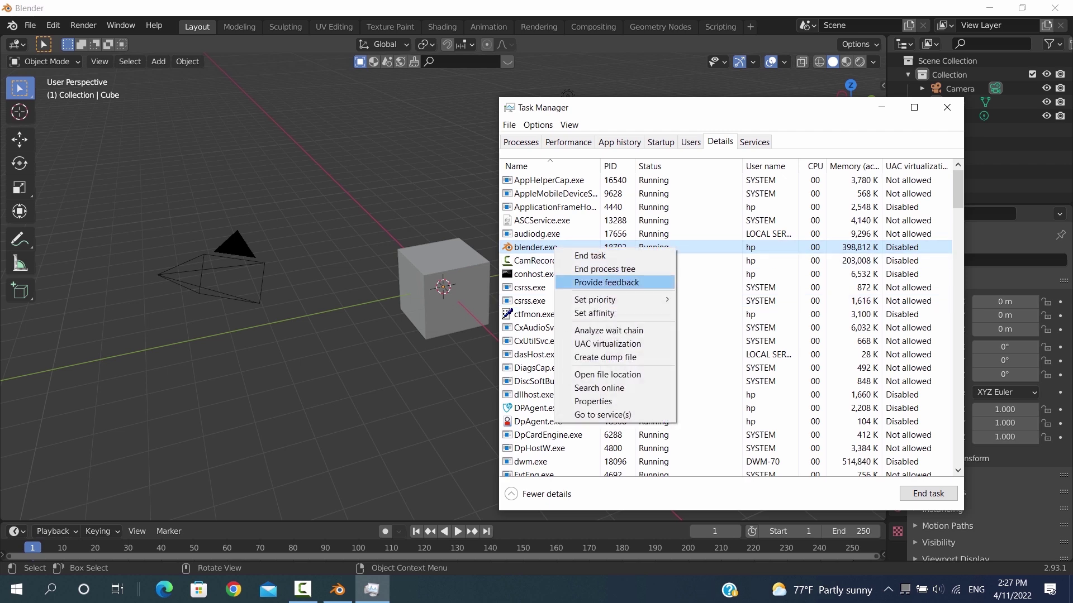
{"action": "mouse_move", "coordinate": [595, 301]}
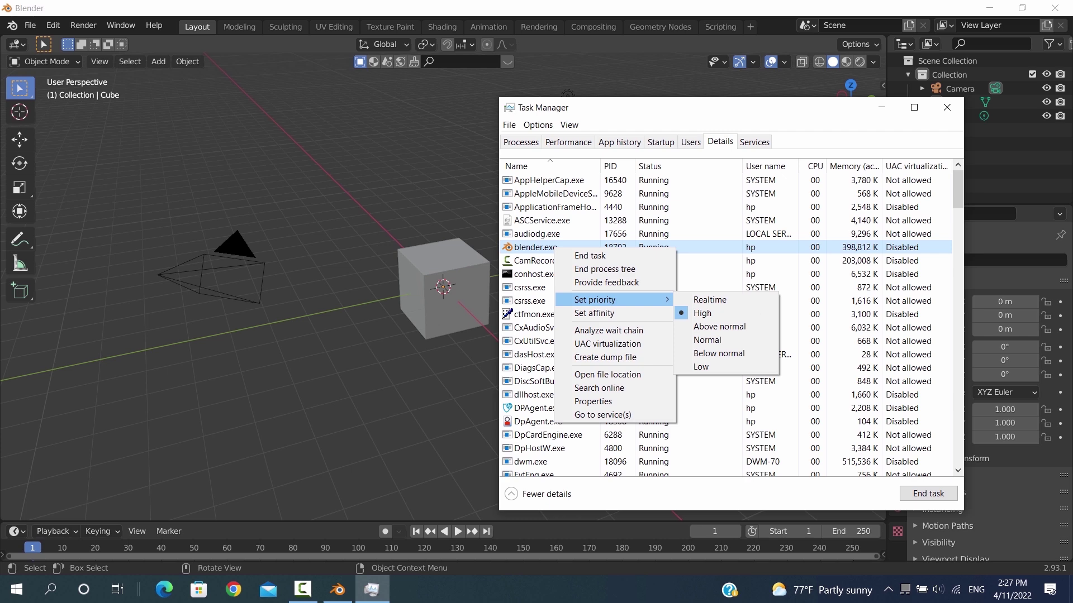
{"action": "left_click", "coordinate": [947, 107]}
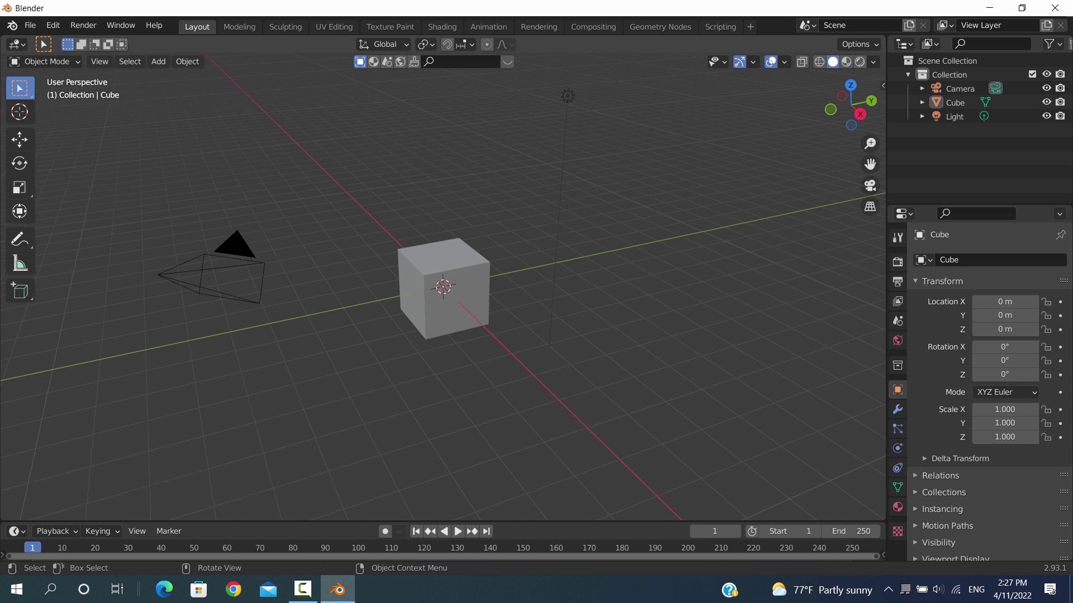
{"action": "left_click", "coordinate": [53, 25]}
- Open Blender Preferences at Add-ons and review the BagaPie Modifier and BlenderKit entries
{"action": "left_click", "coordinate": [86, 224]}
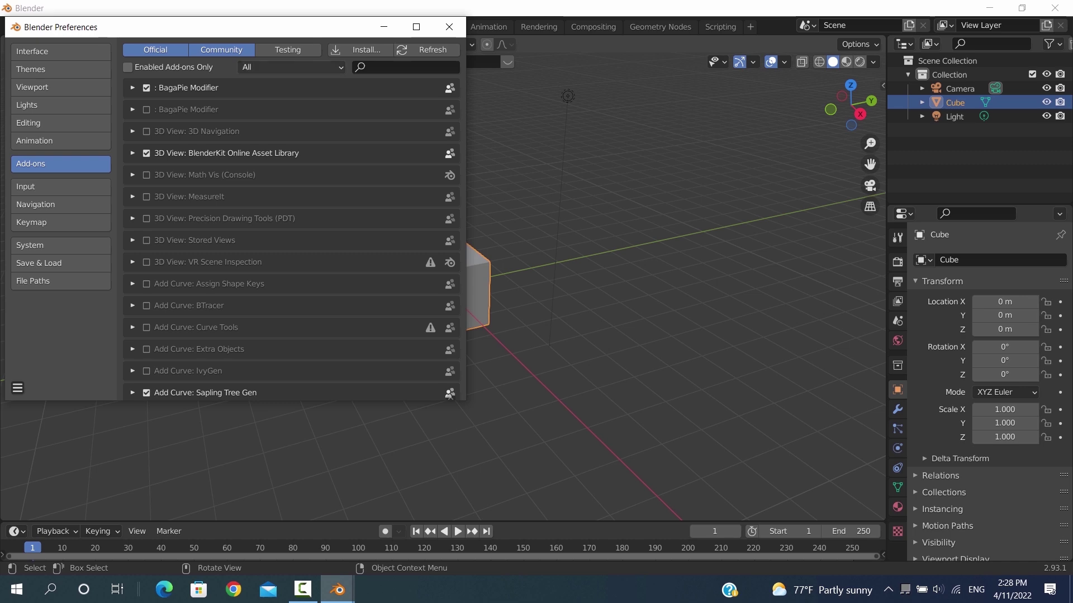
{"action": "left_click", "coordinate": [146, 88]}
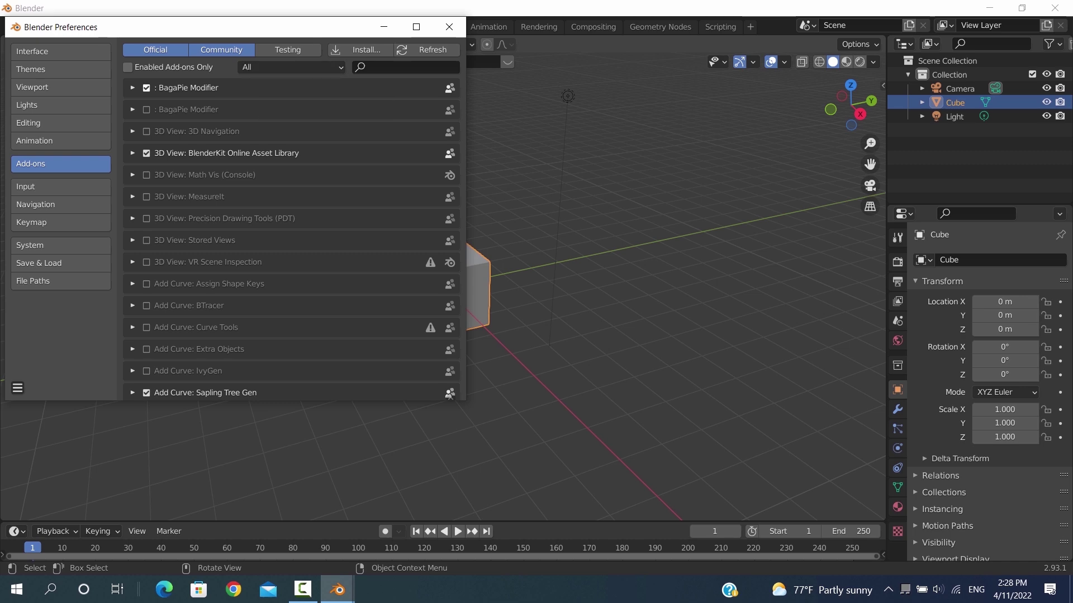
{"action": "left_click", "coordinate": [147, 88]}
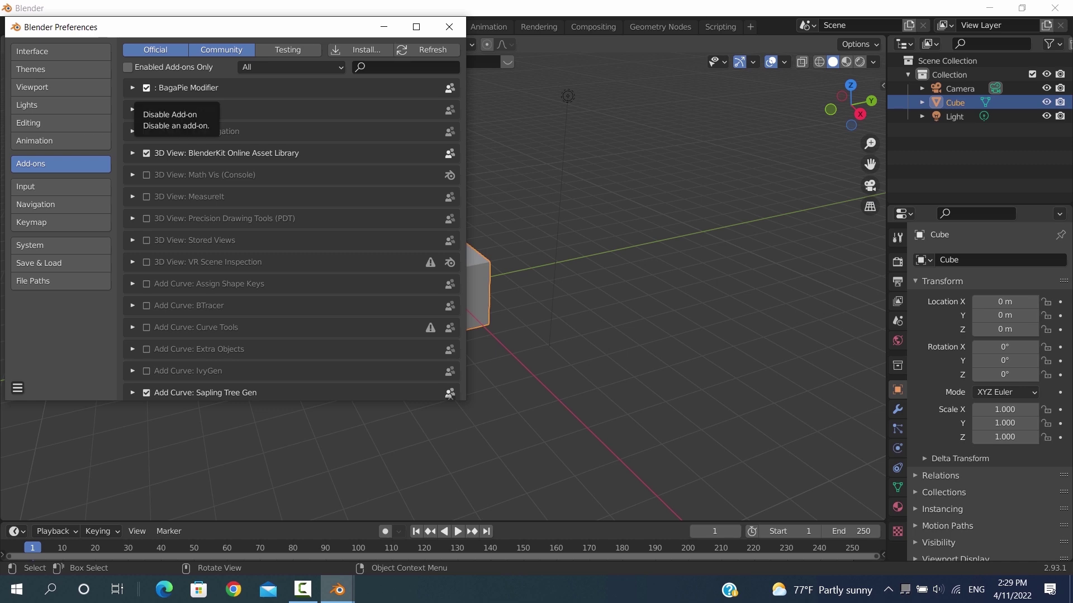
{"action": "left_click", "coordinate": [132, 88]}
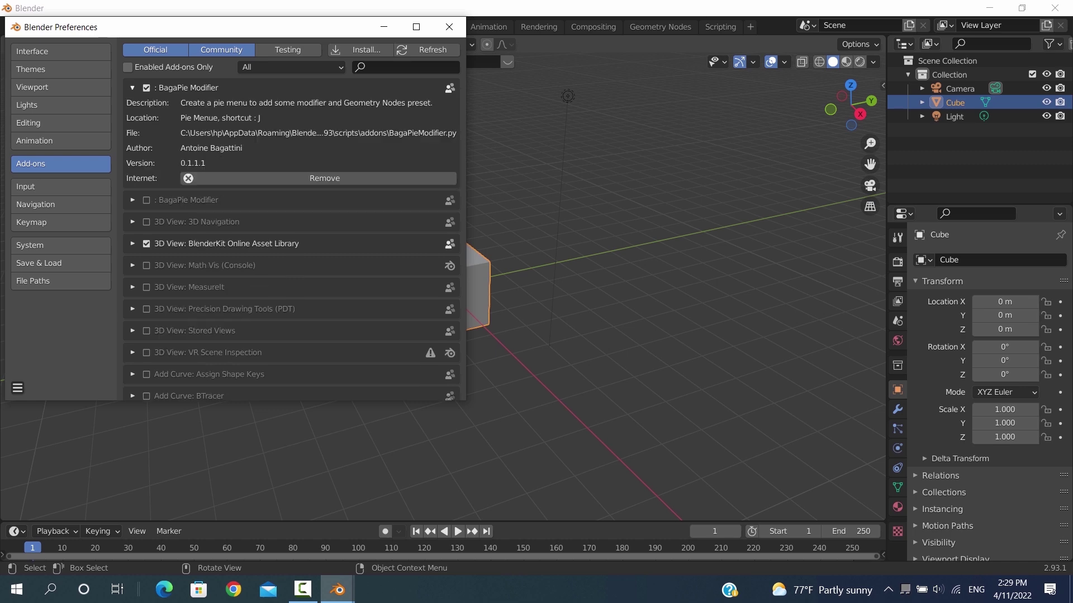
{"action": "left_click", "coordinate": [133, 88]}
{"action": "left_click", "coordinate": [132, 153]}
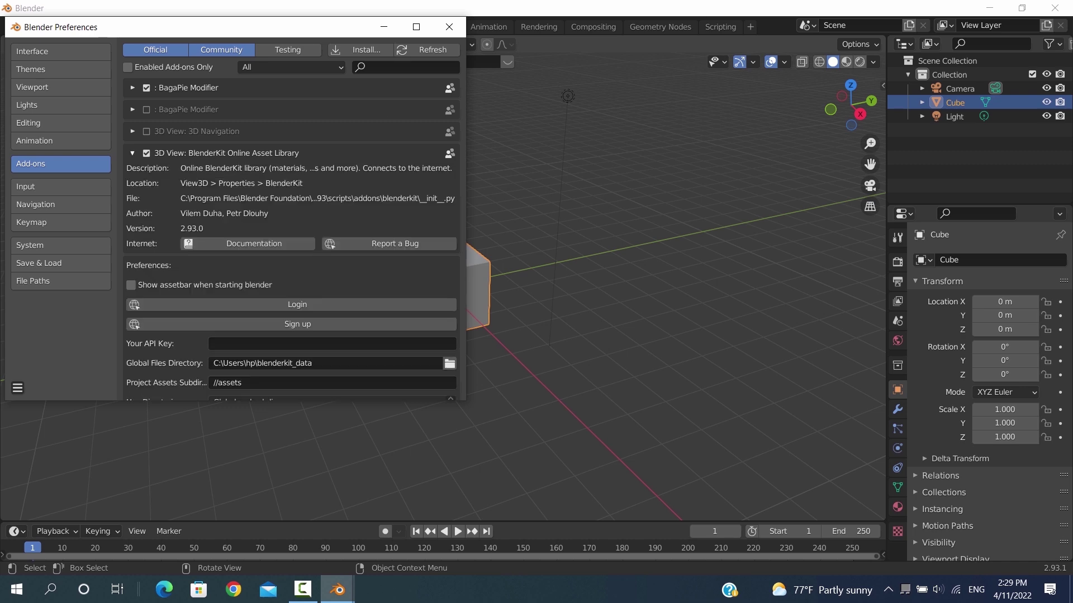
{"action": "left_click", "coordinate": [132, 153]}
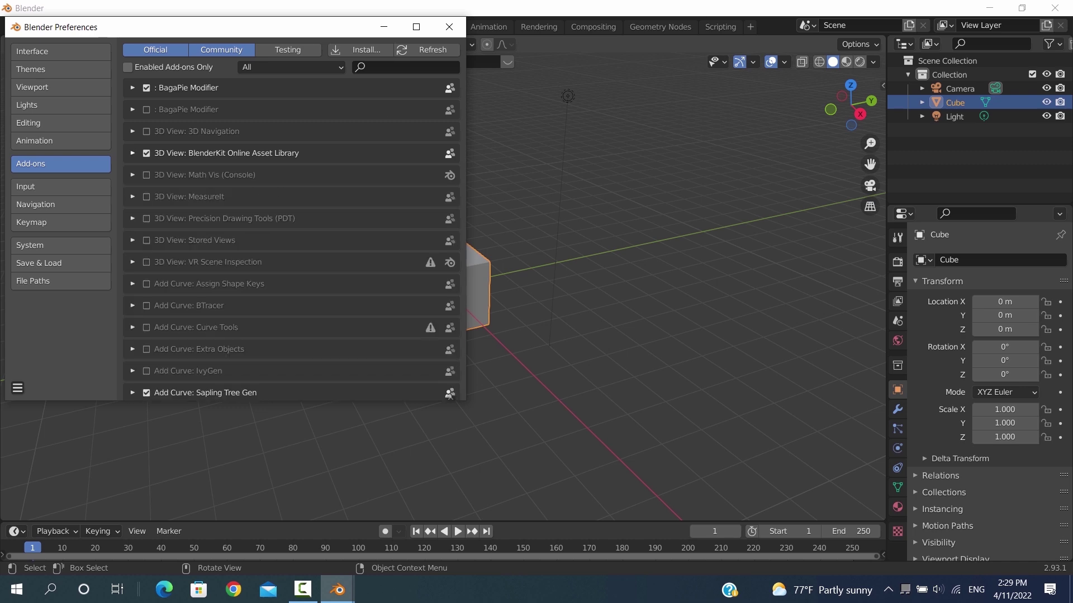
{"action": "scroll", "coordinate": [290, 218], "scroll_direction": "down", "scroll_amount": 8}
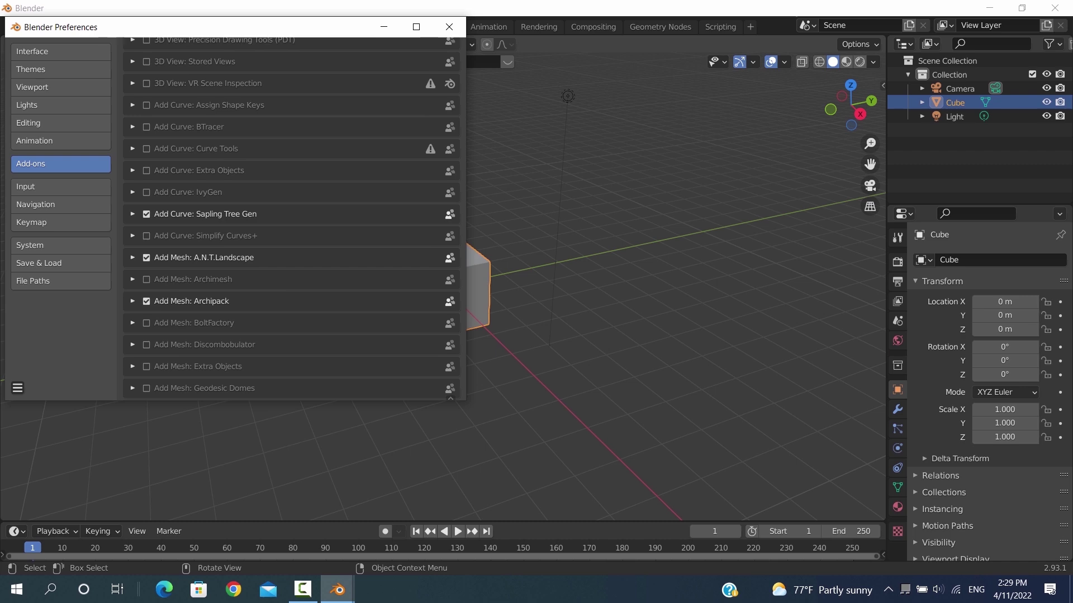
- Disable the Sapling Tree Gen and A.N.T.Landscape add-ons
{"action": "left_click", "coordinate": [146, 214]}
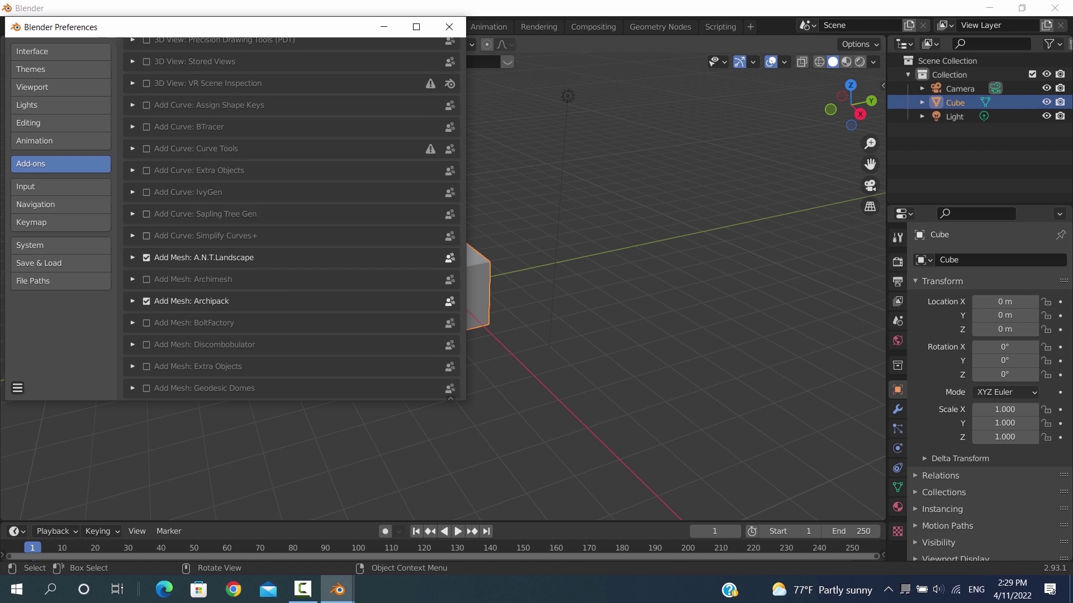
{"action": "left_click", "coordinate": [147, 257]}
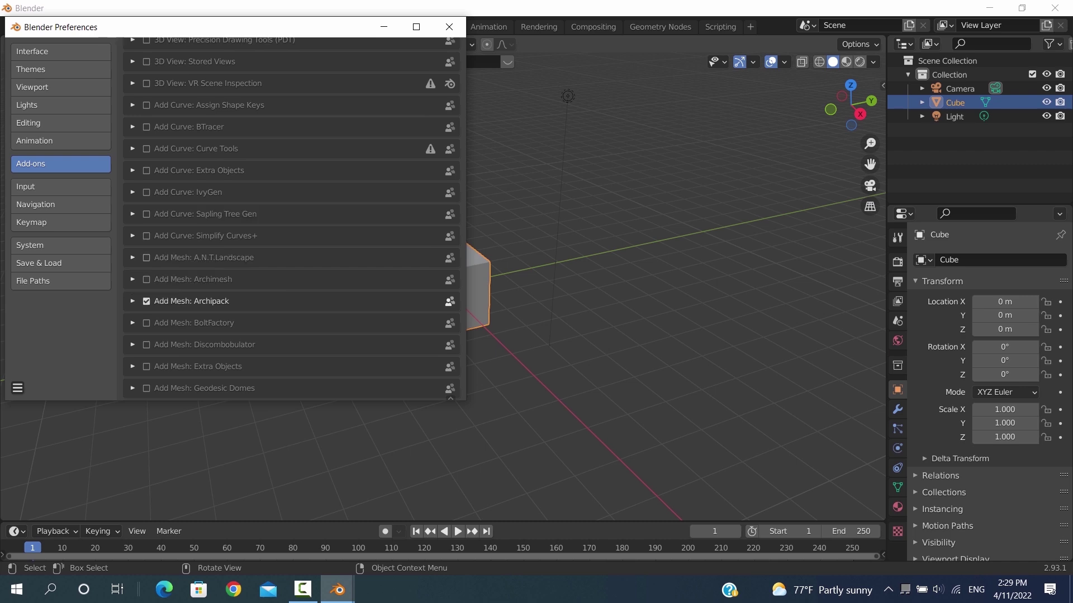
{"action": "scroll", "coordinate": [147, 258], "scroll_direction": "down", "scroll_amount": 2}
{"action": "scroll", "coordinate": [290, 218], "scroll_direction": "down", "scroll_amount": 5}
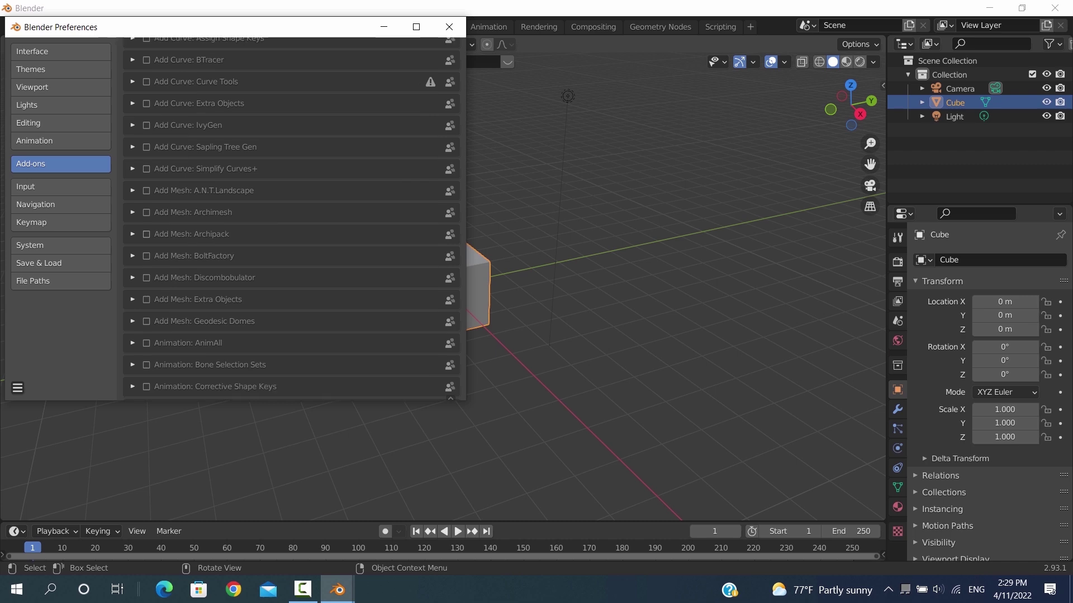
{"action": "scroll", "coordinate": [291, 218], "scroll_direction": "down", "scroll_amount": 8}
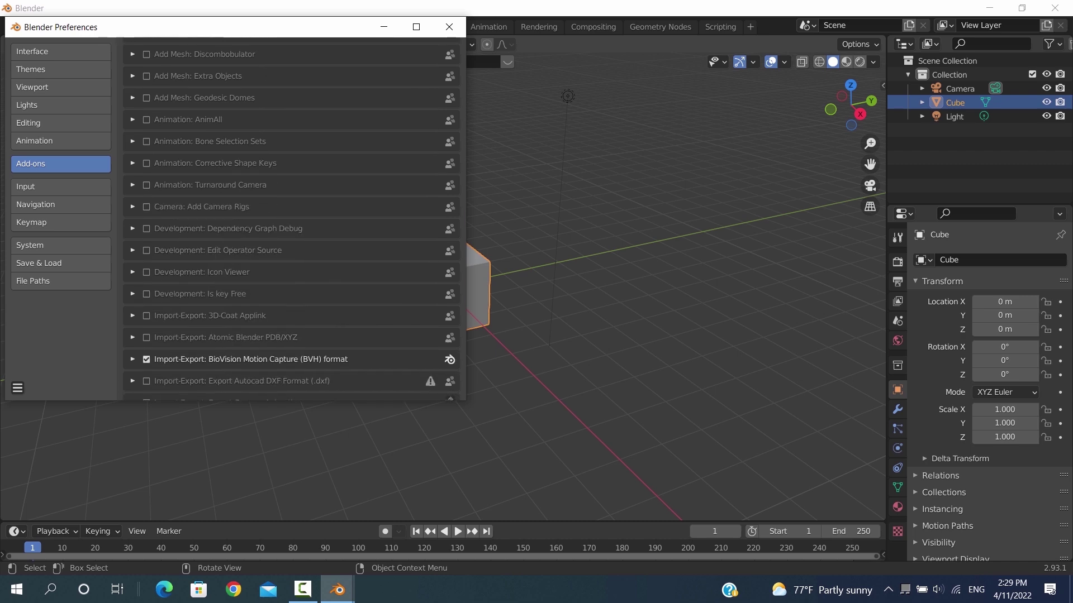